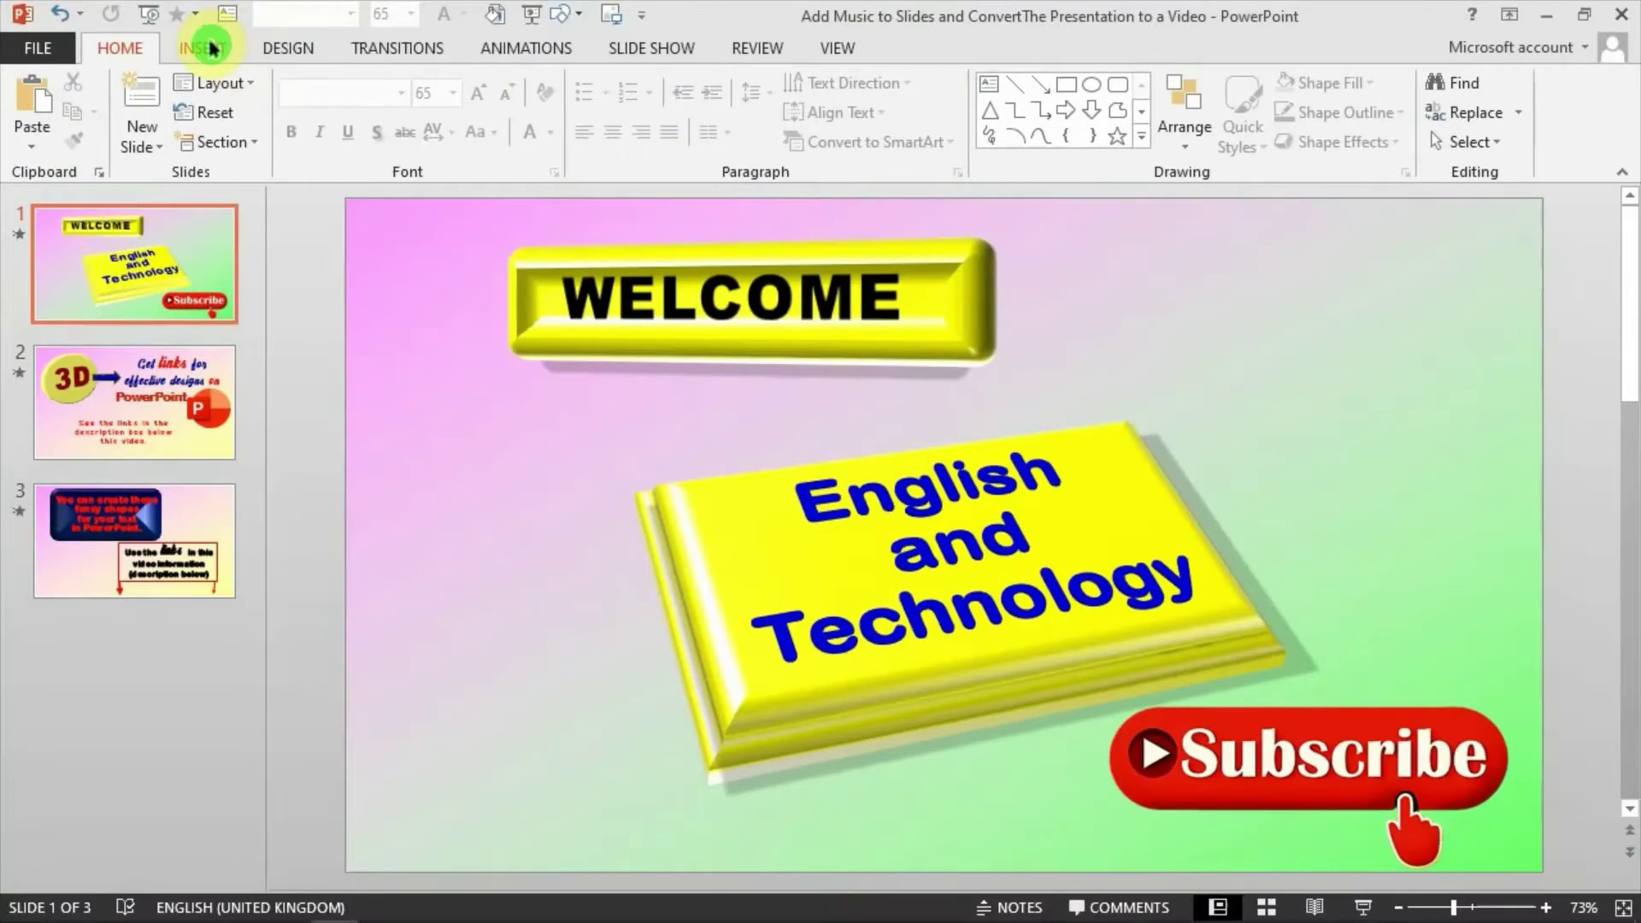
# - Show the Insert tools and view the Audio choices without picking one
pyautogui.click(188, 97)
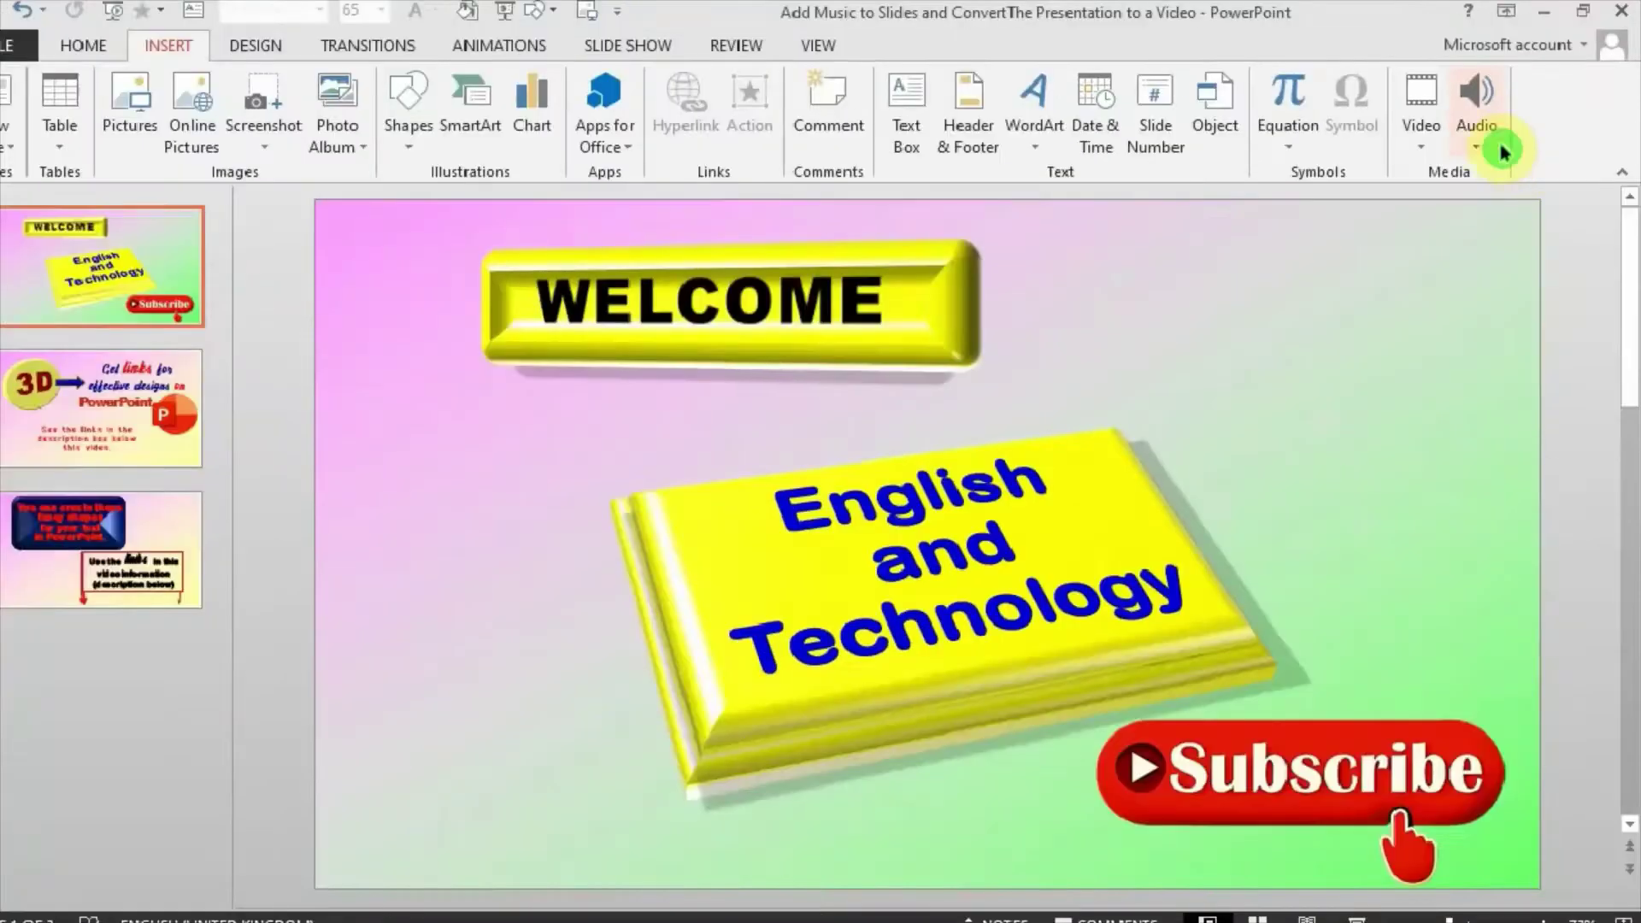
pyautogui.click(1423, 142)
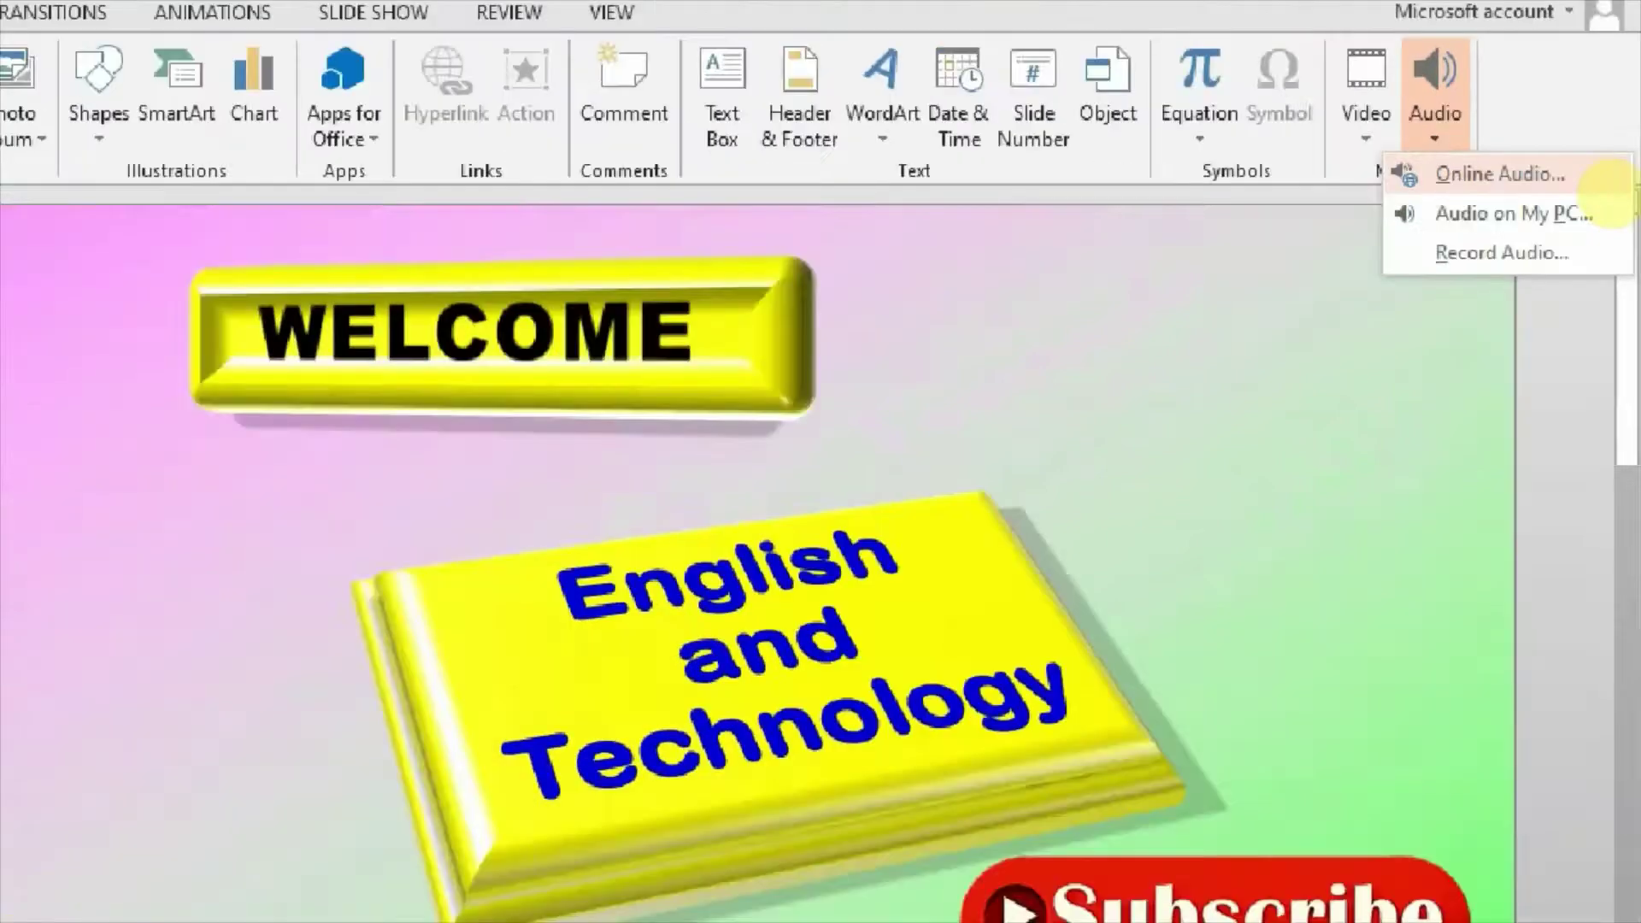
pyautogui.press('Escape')
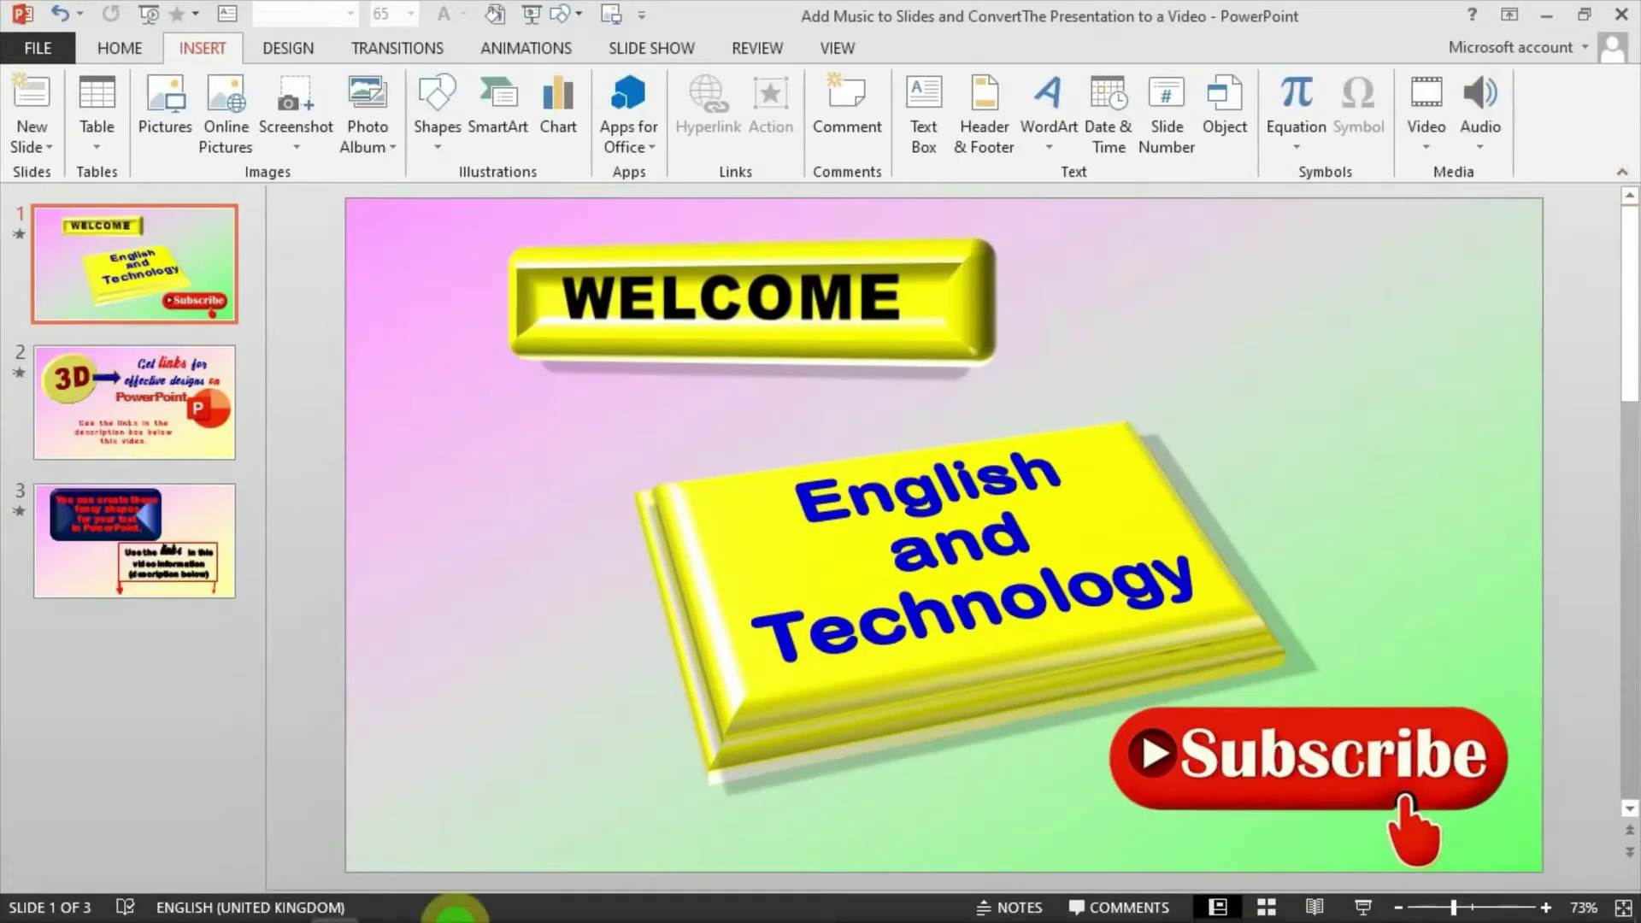
pyautogui.moveTo(455, 914)
pyautogui.click(153, 906)
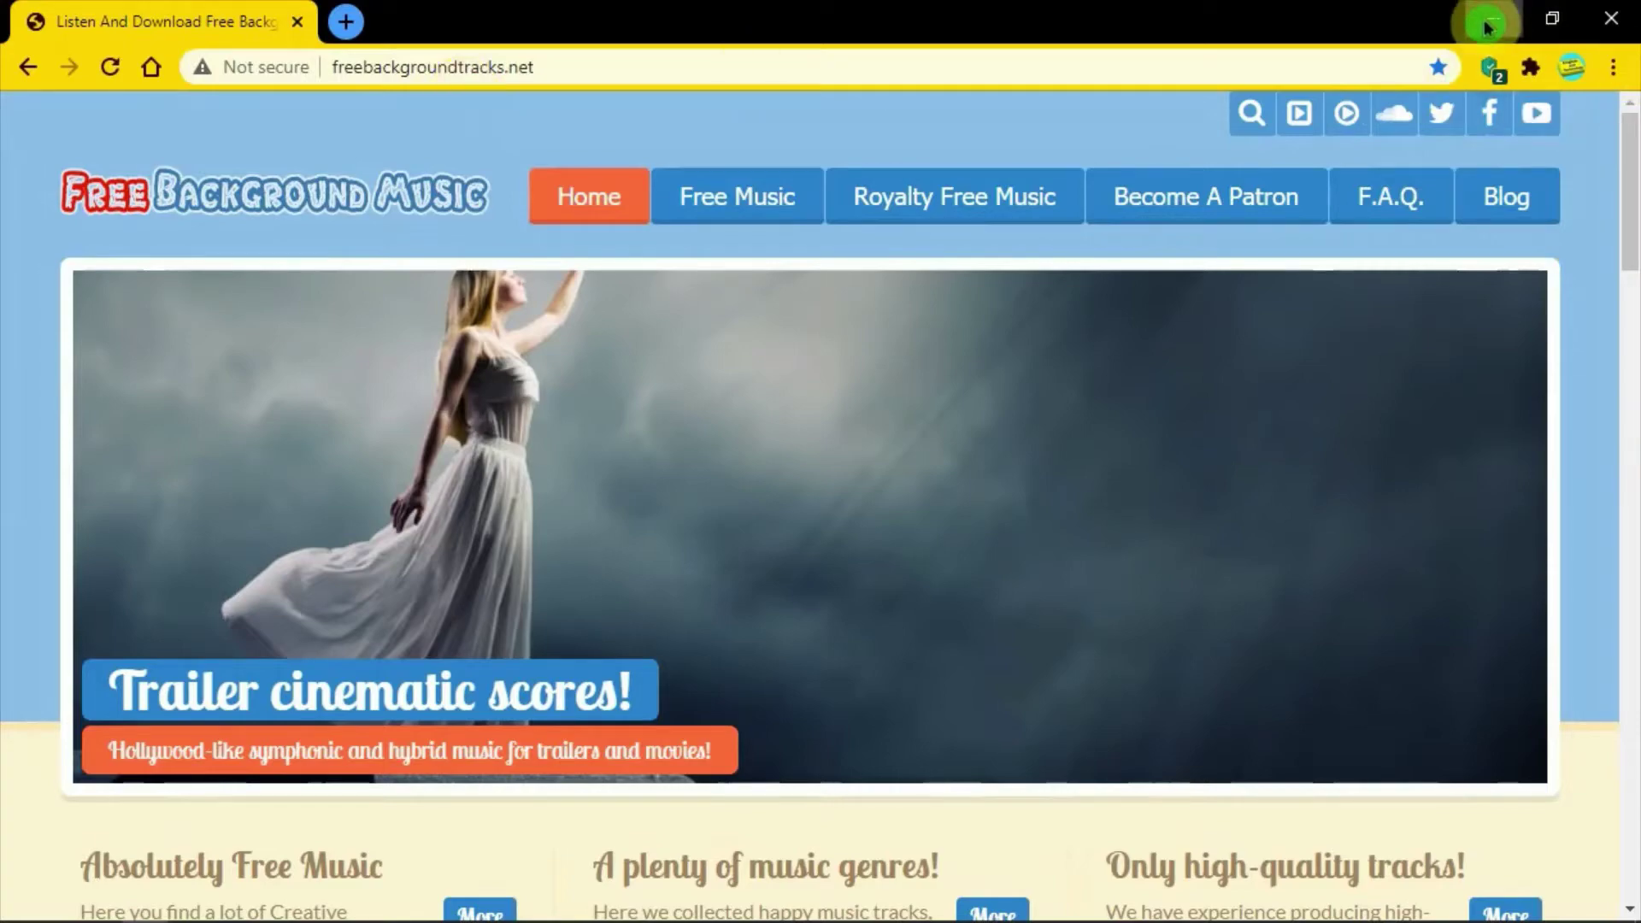
pyautogui.click(1488, 26)
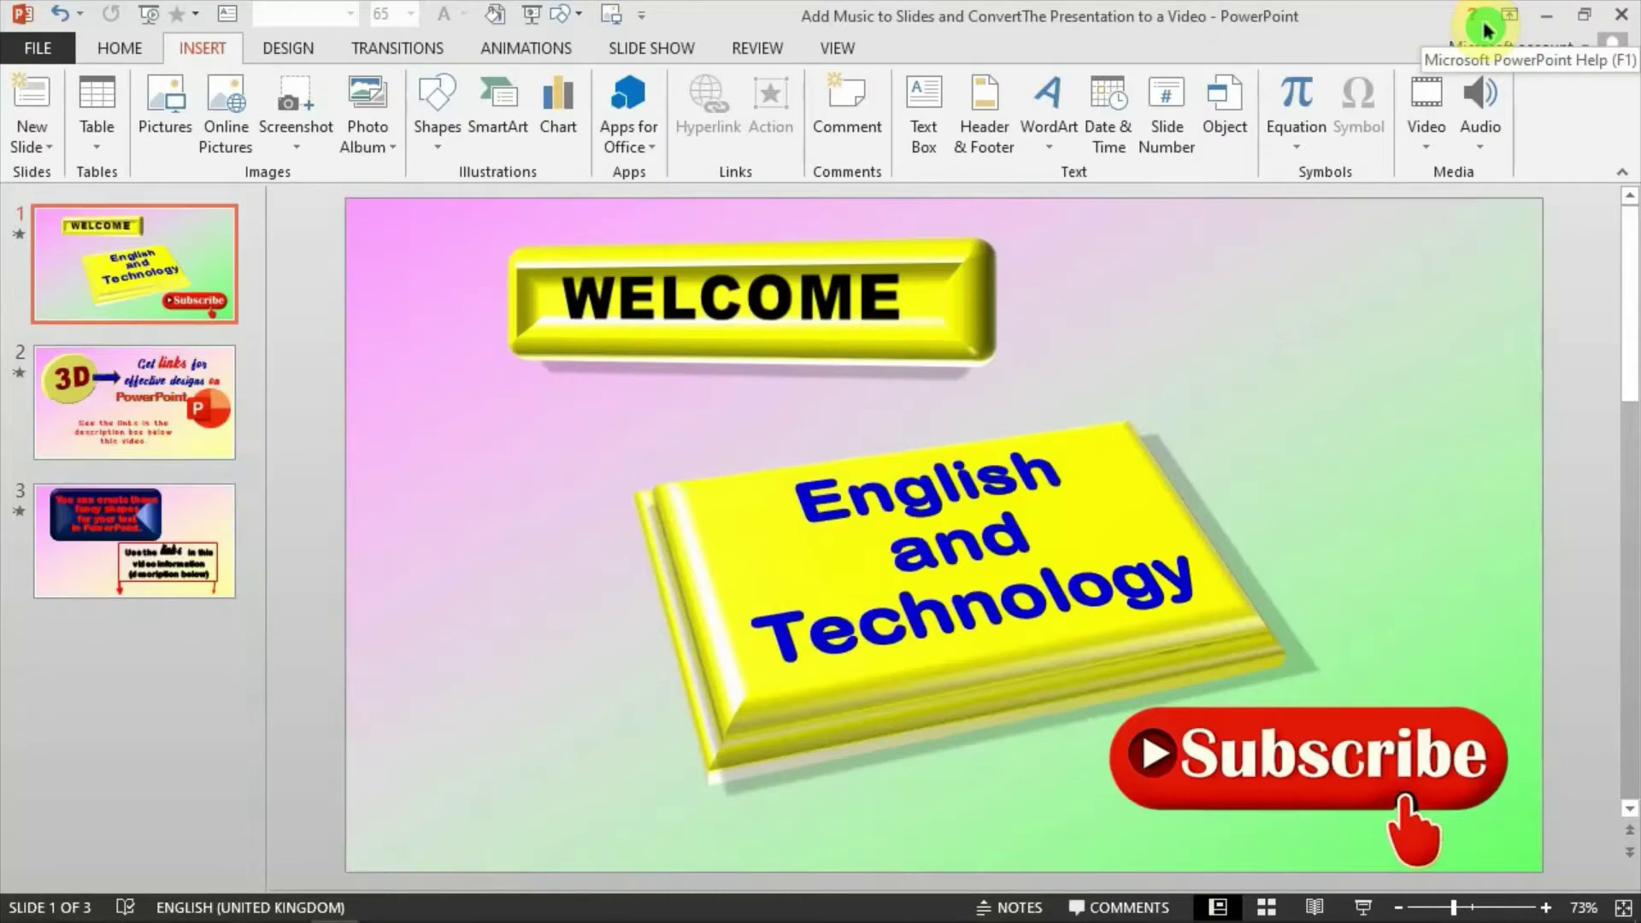
# - Insert the Night-Life-2-short-version music file from the PC onto the WELCOME slide
pyautogui.click(1483, 147)
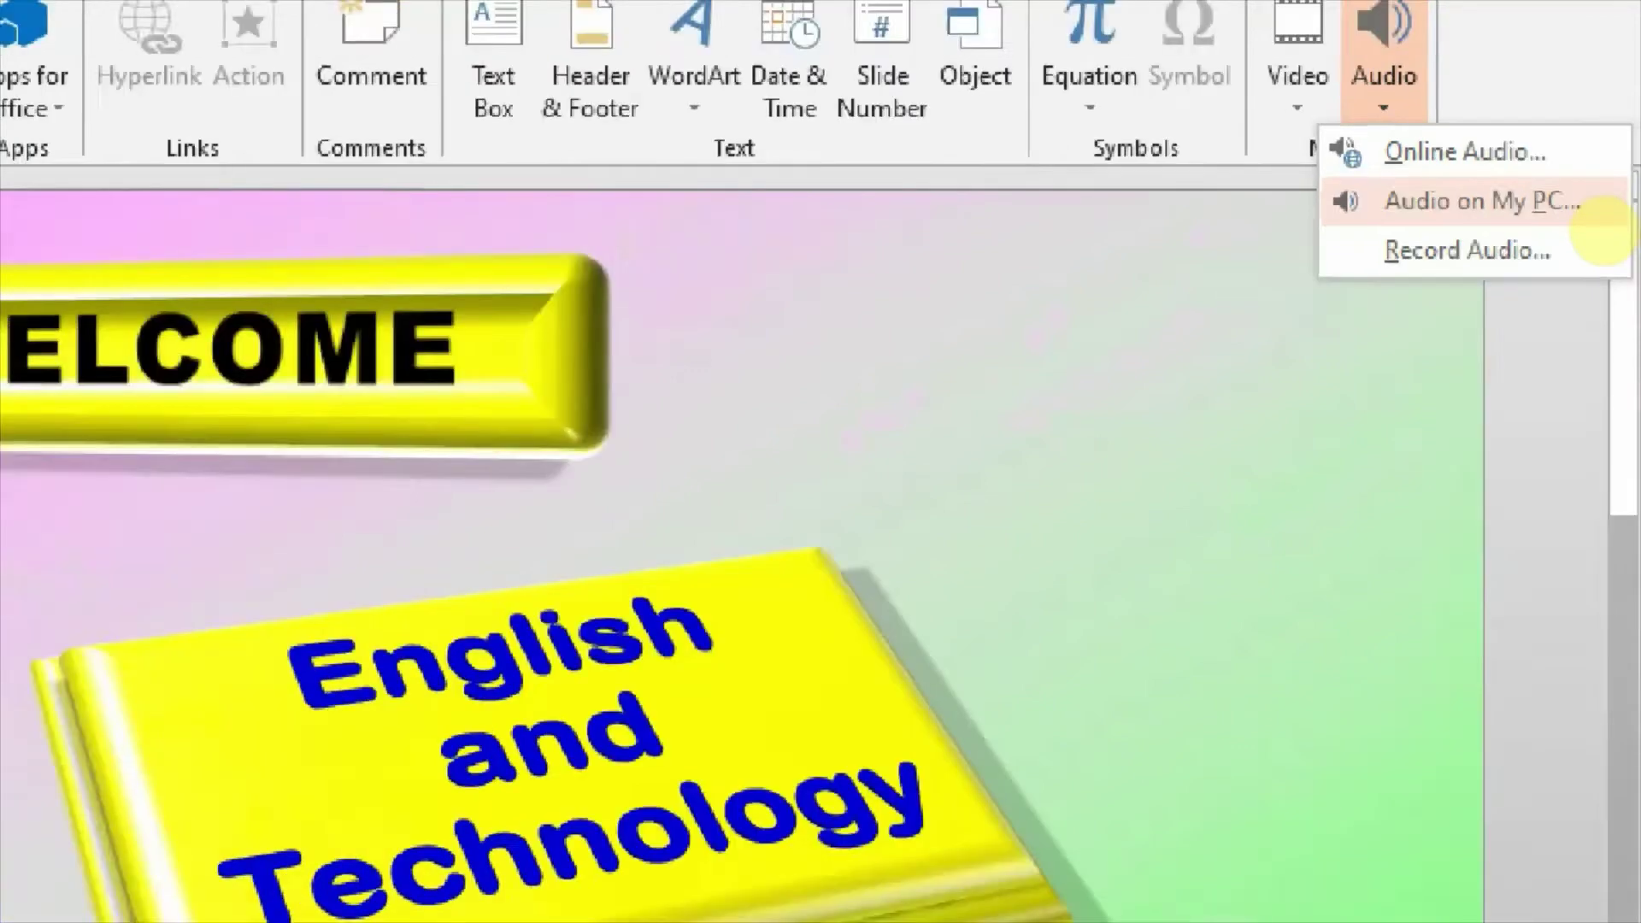
pyautogui.click(1533, 231)
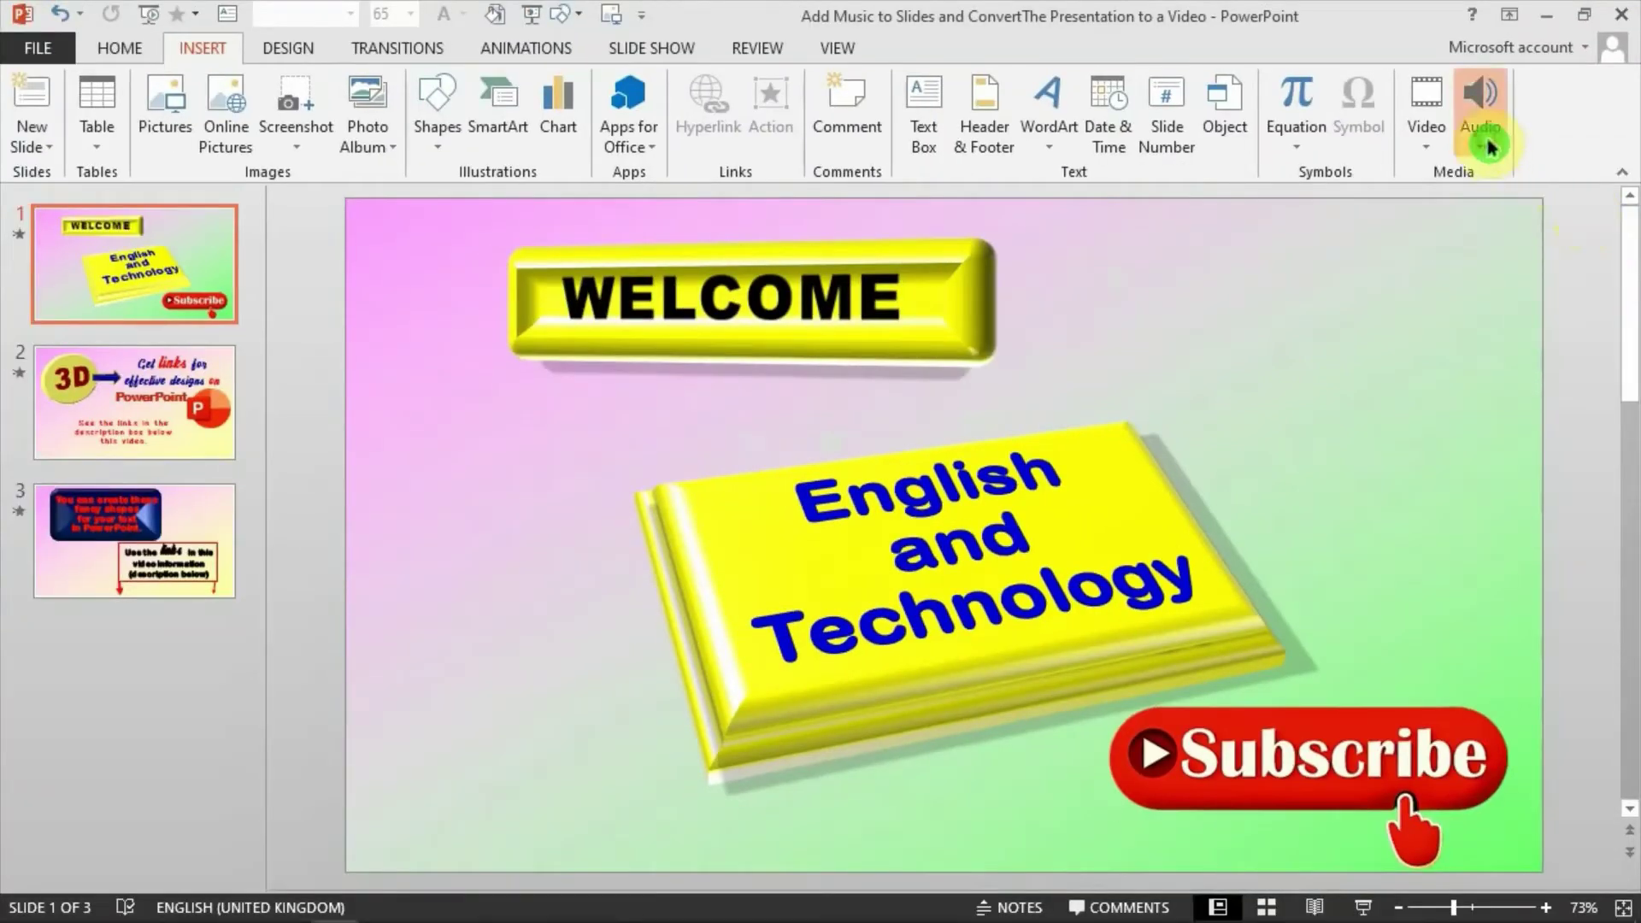
pyautogui.click(1480, 107)
pyautogui.click(1556, 209)
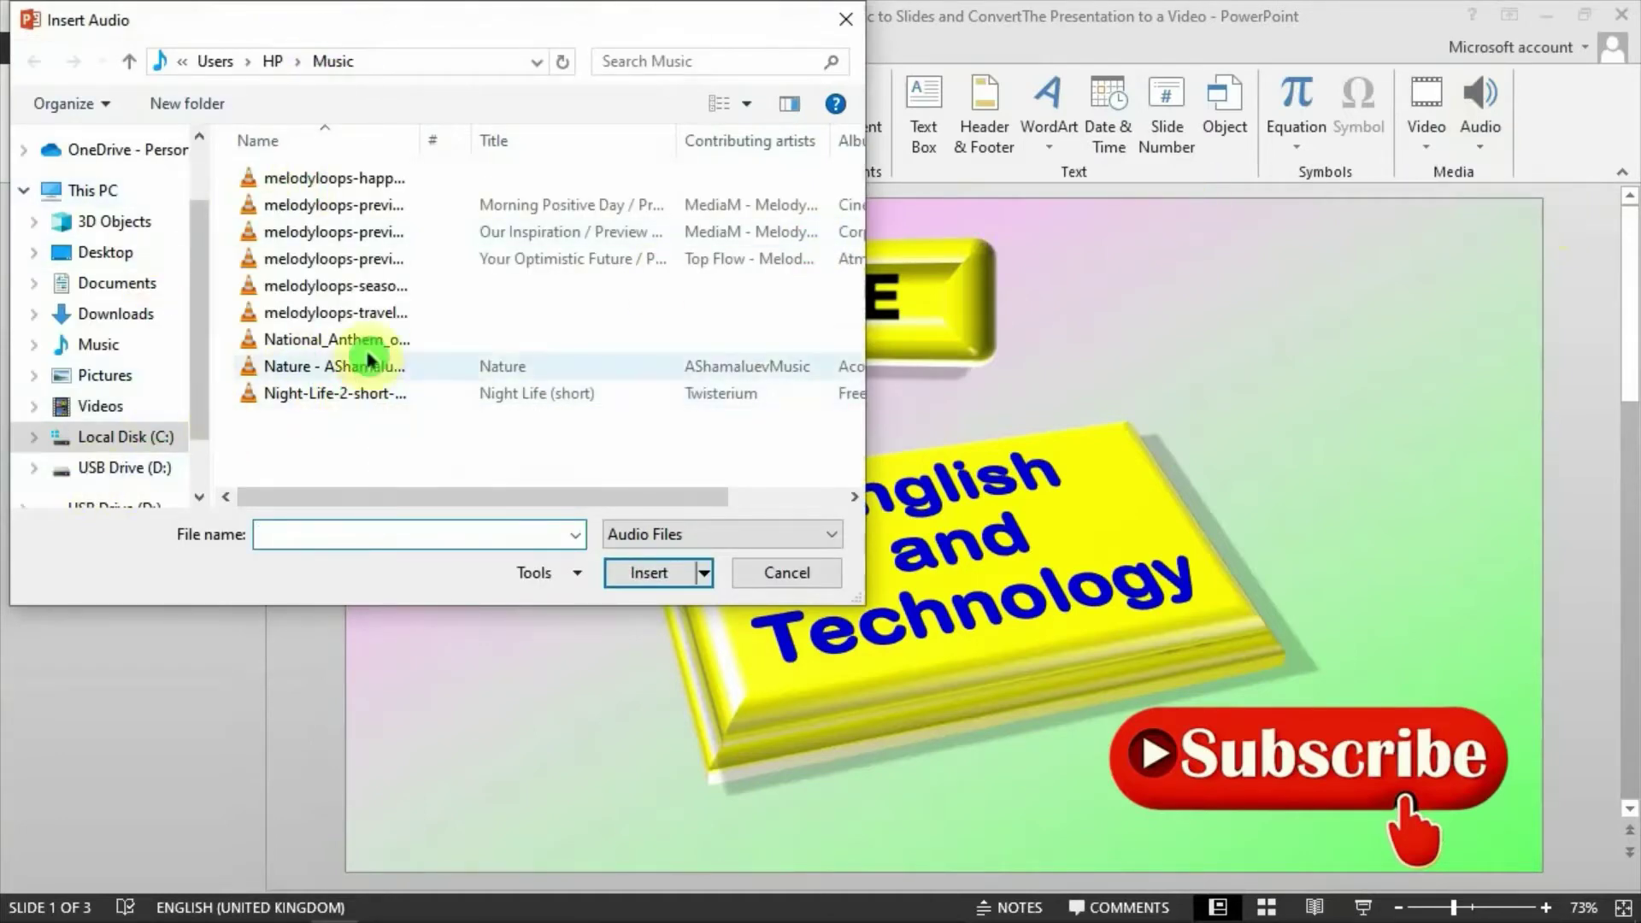
pyautogui.click(395, 400)
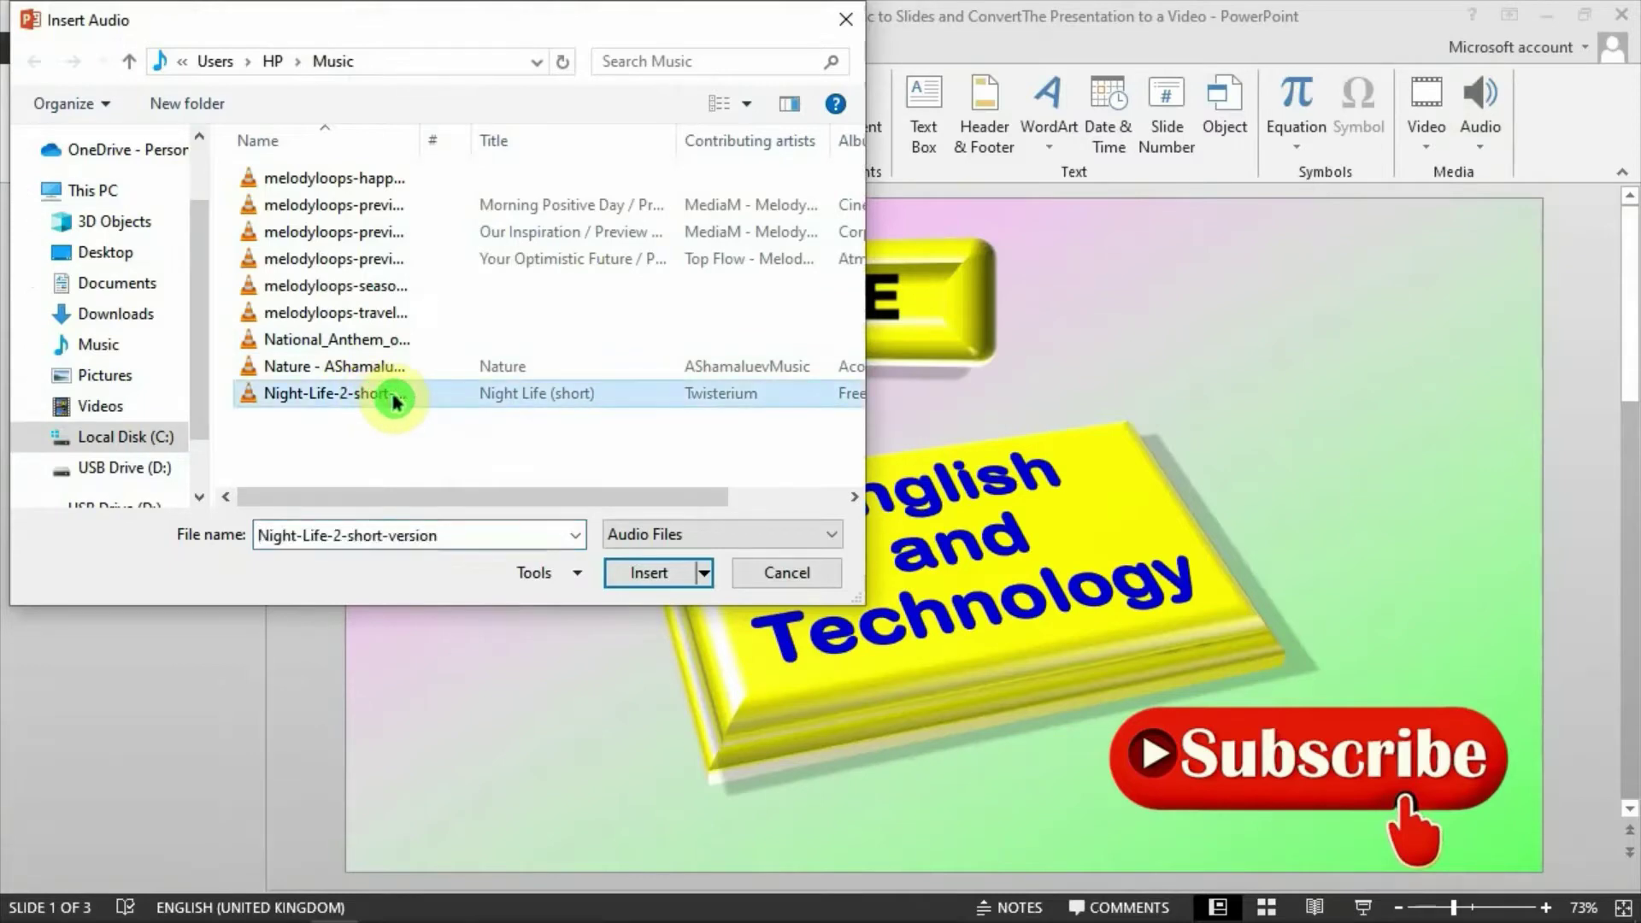
pyautogui.click(650, 574)
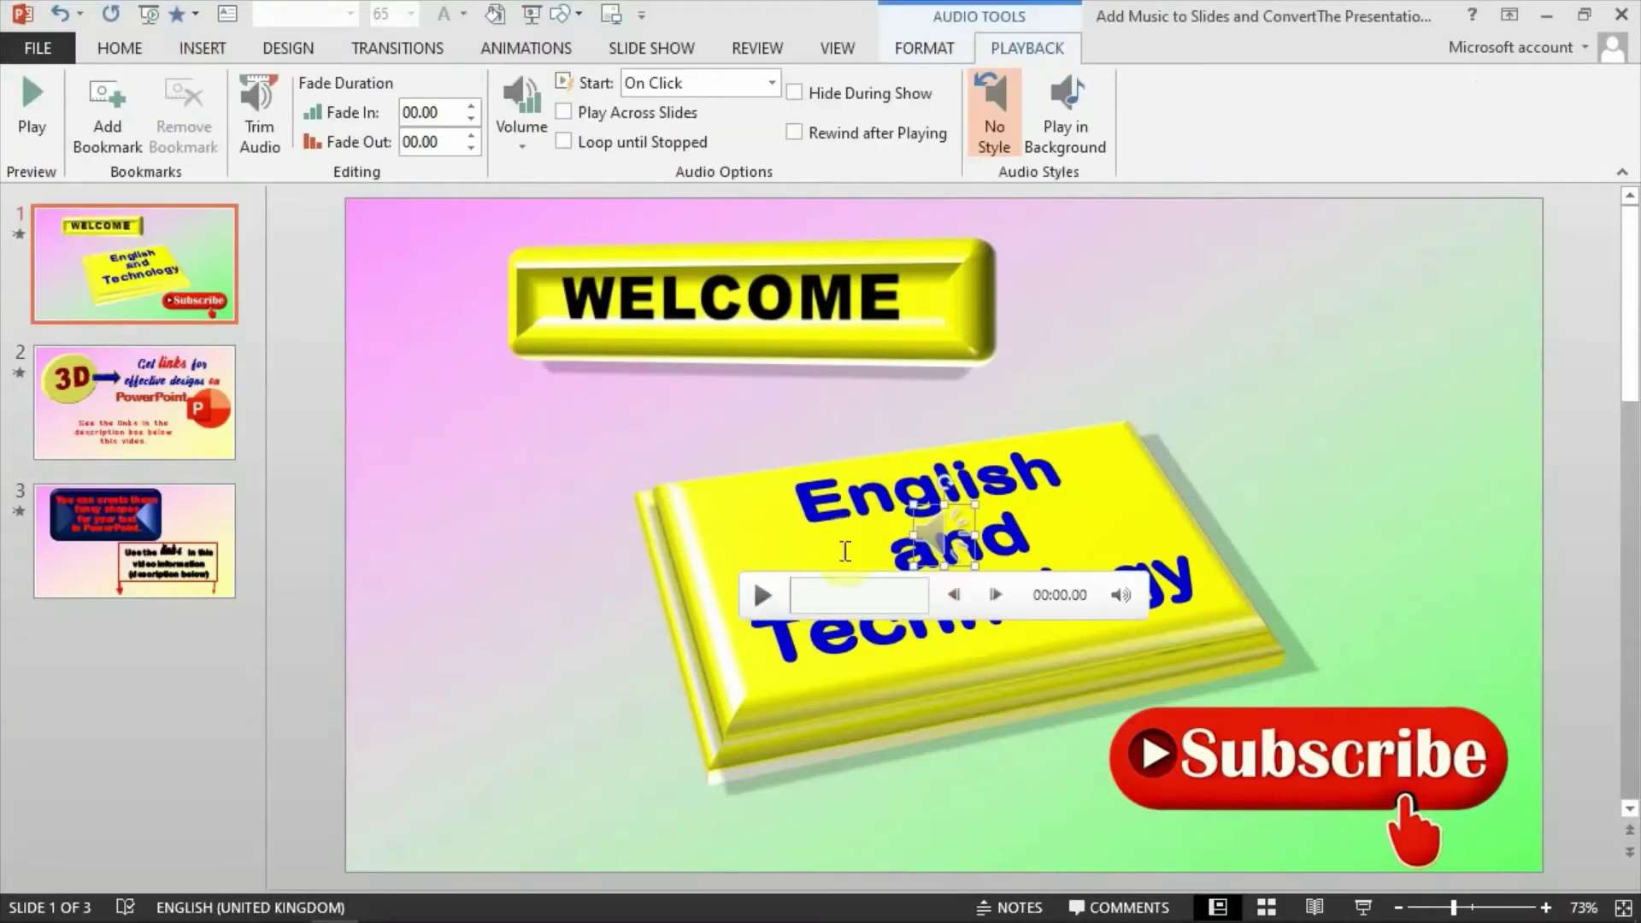
# - Drag the audio icon left of the yellow English and Technology plaque and open Trim Audio
pyautogui.moveTo(947, 531); pyautogui.dragTo(564, 588)
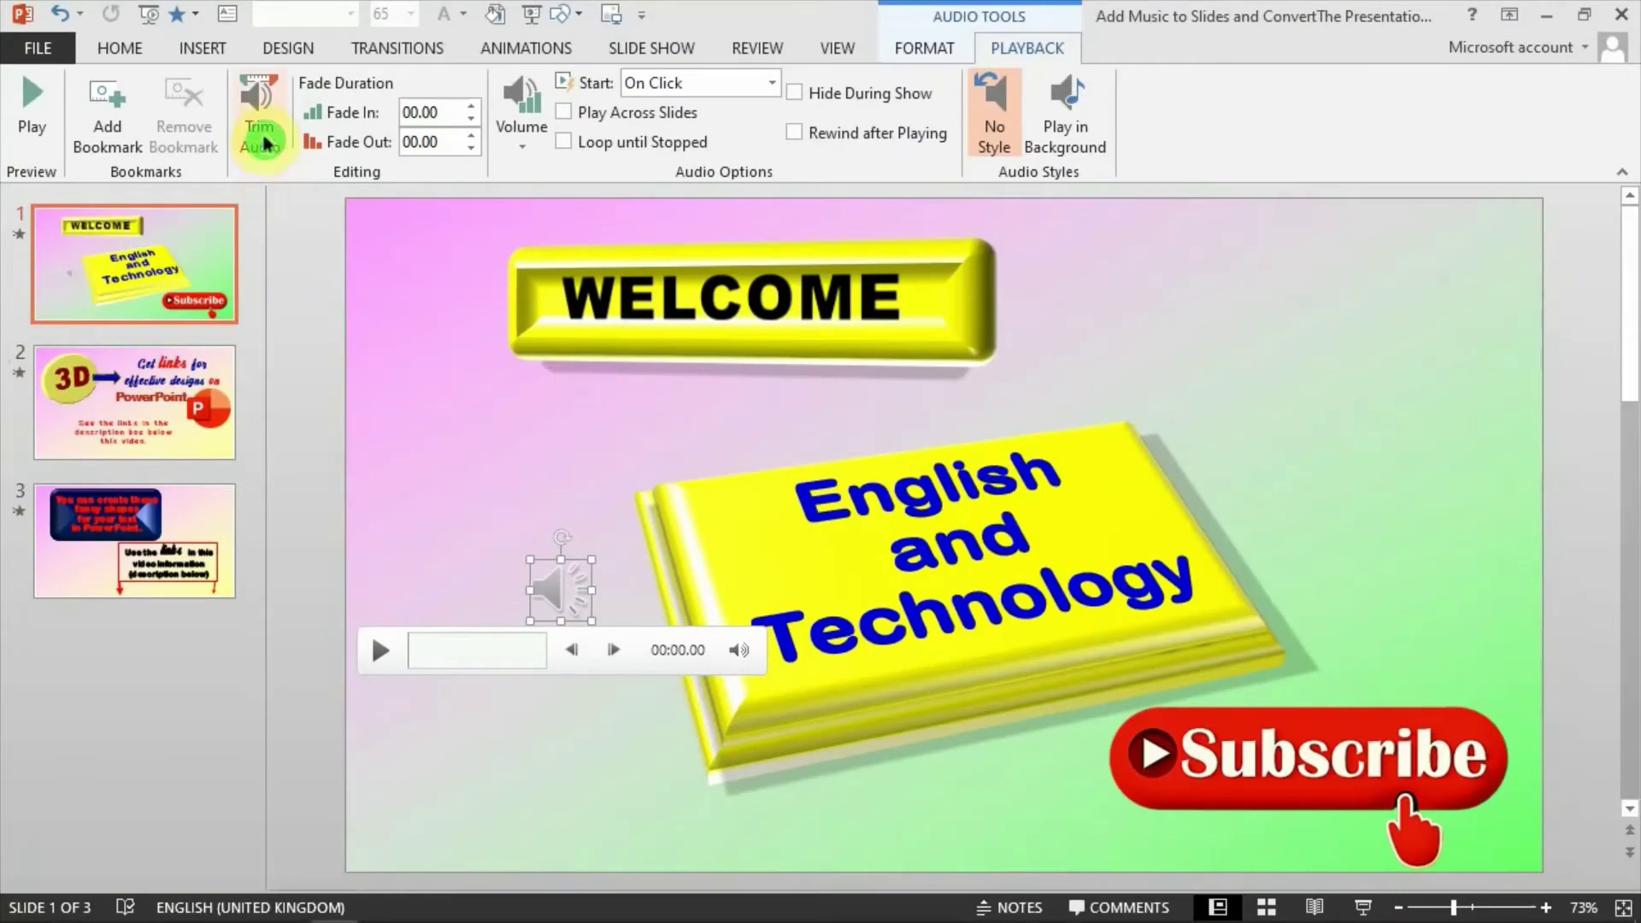
pyautogui.click(262, 134)
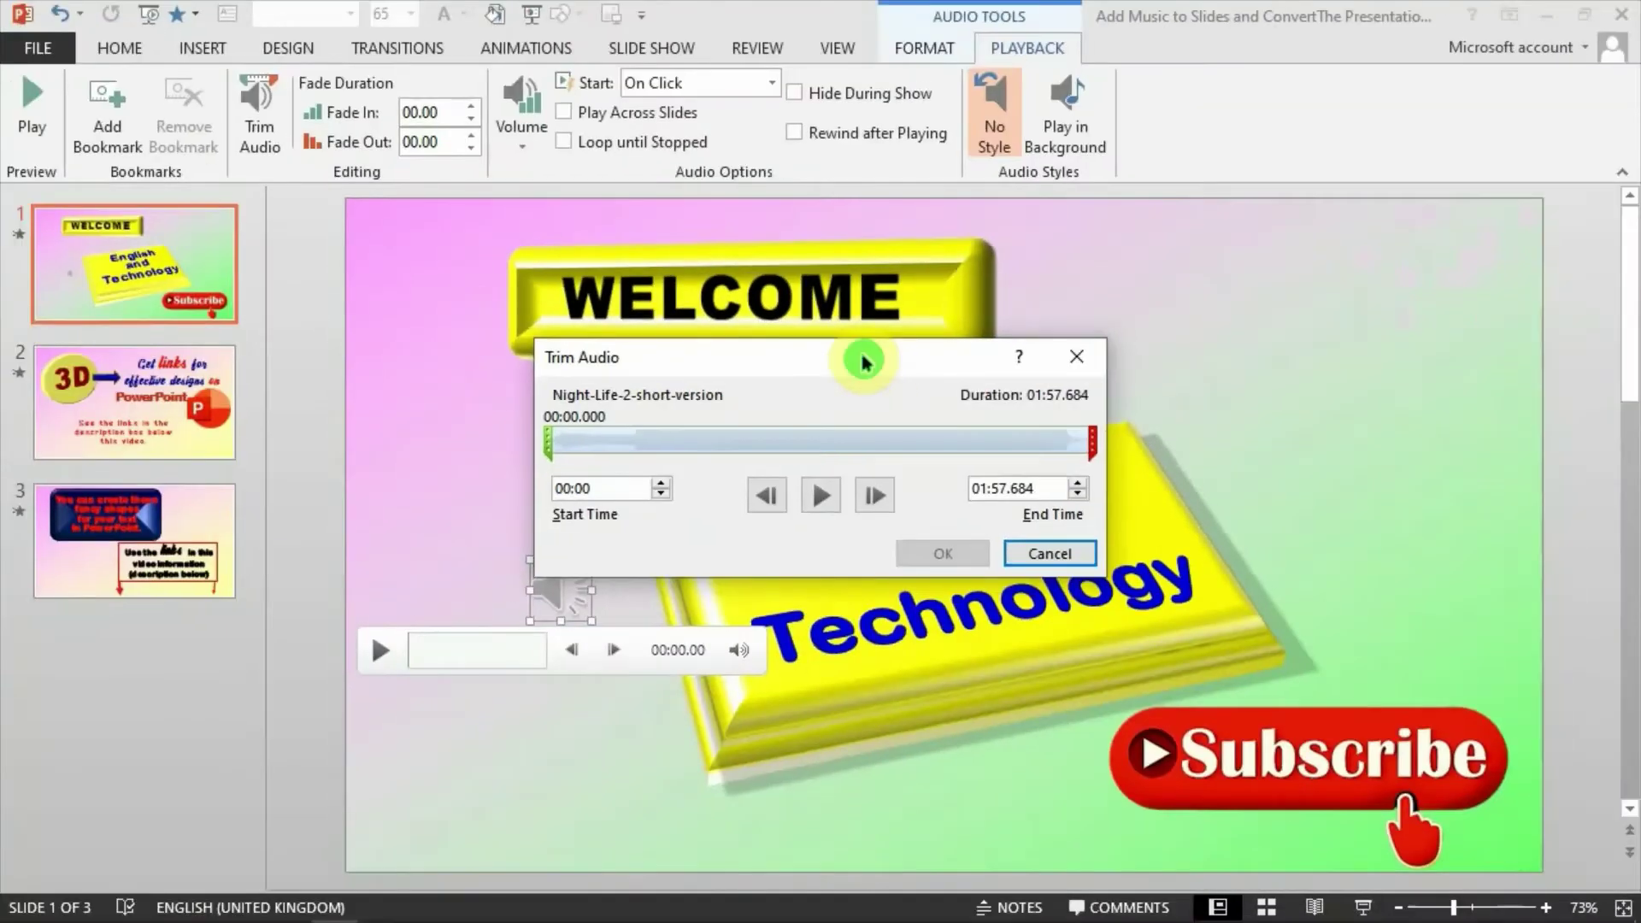
pyautogui.click(777, 660)
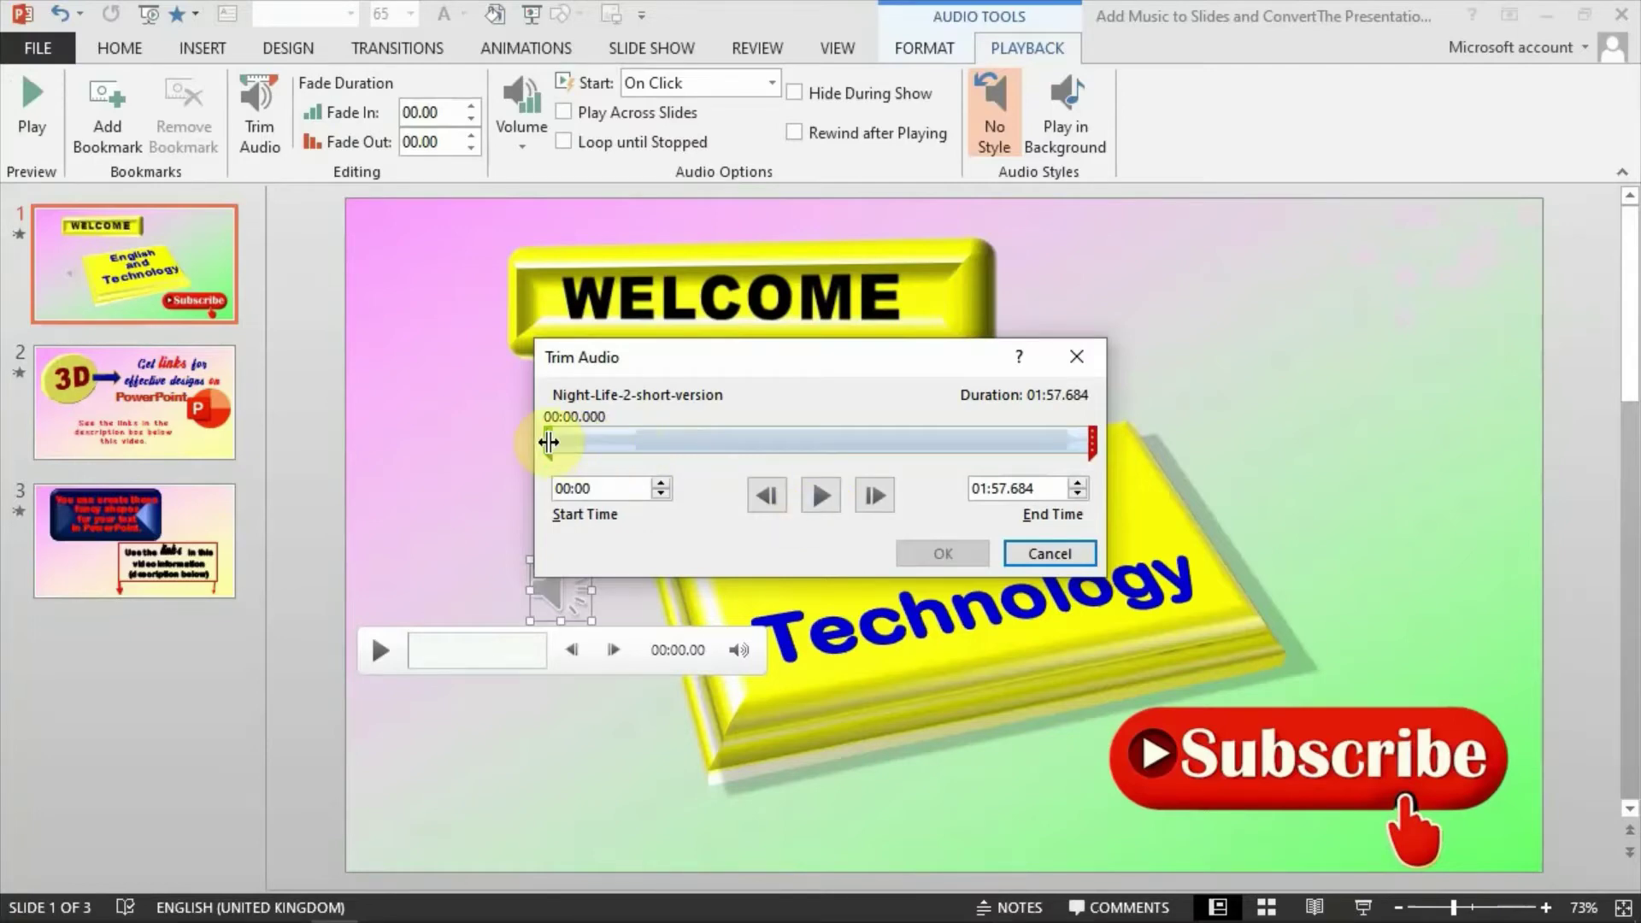
pyautogui.moveTo(548, 442); pyautogui.dragTo(774, 442)
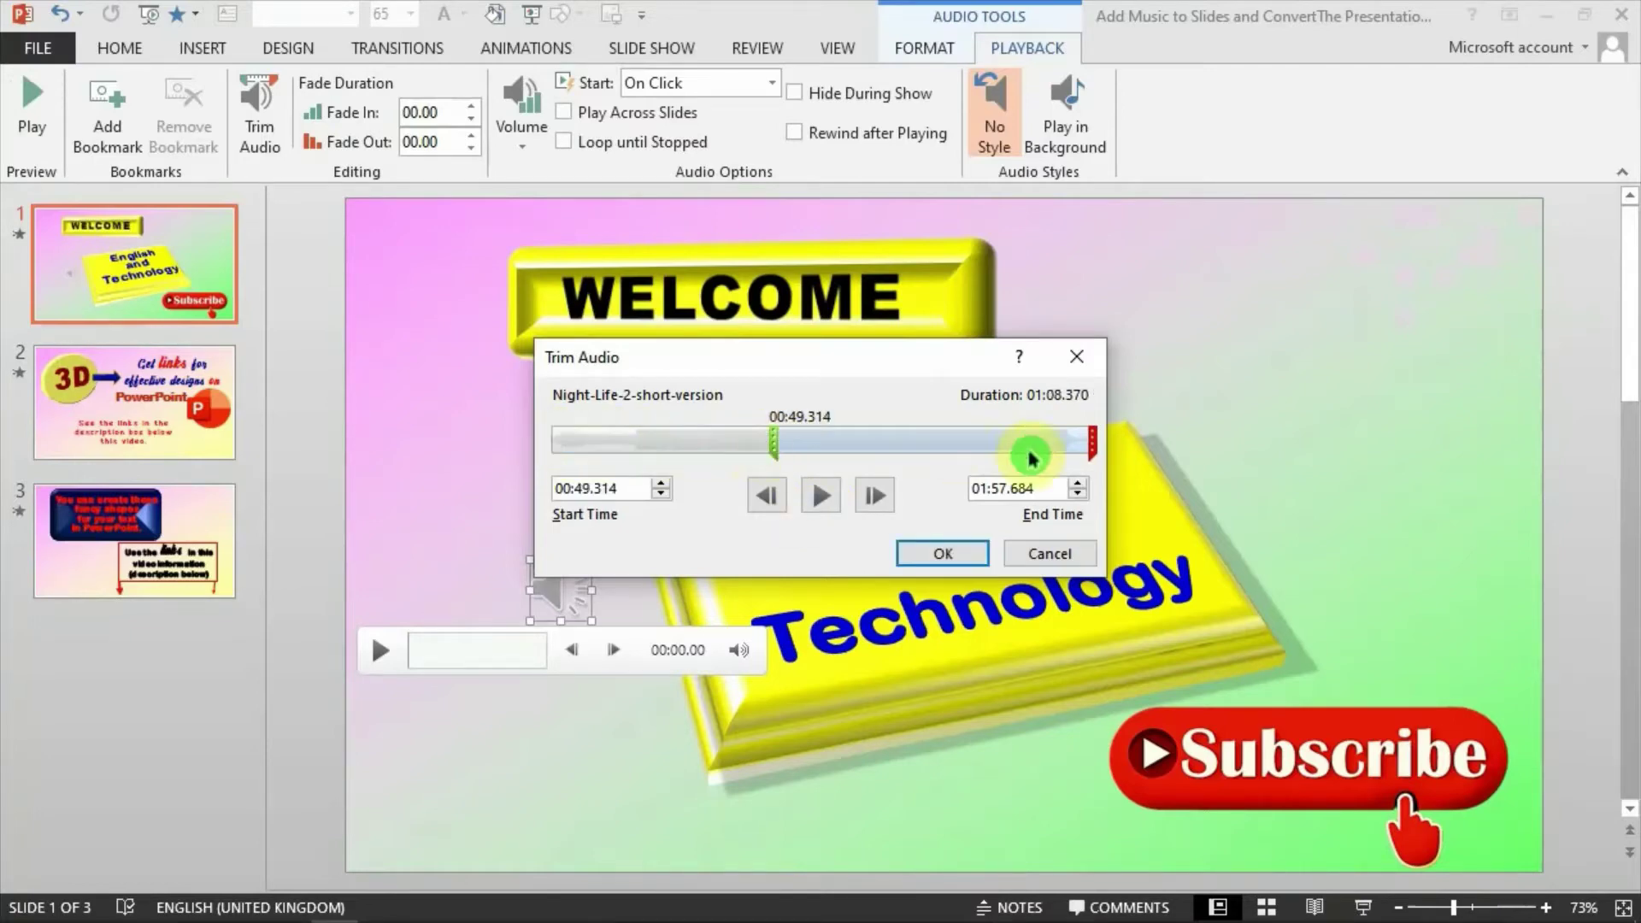
pyautogui.moveTo(1094, 444); pyautogui.dragTo(799, 440)
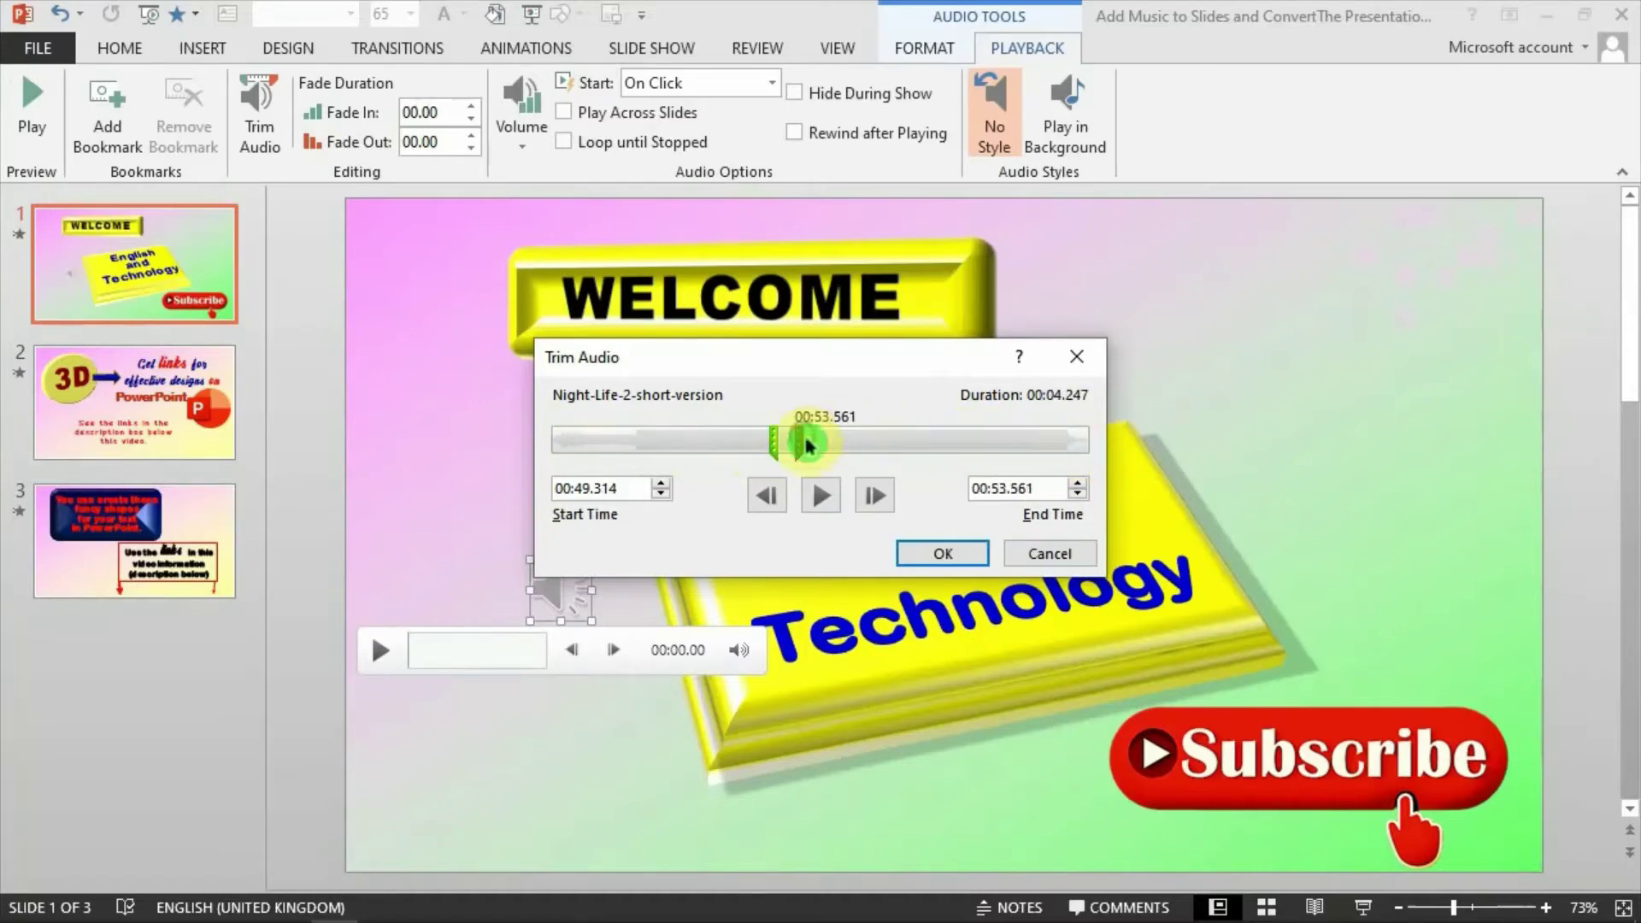
pyautogui.click(821, 497)
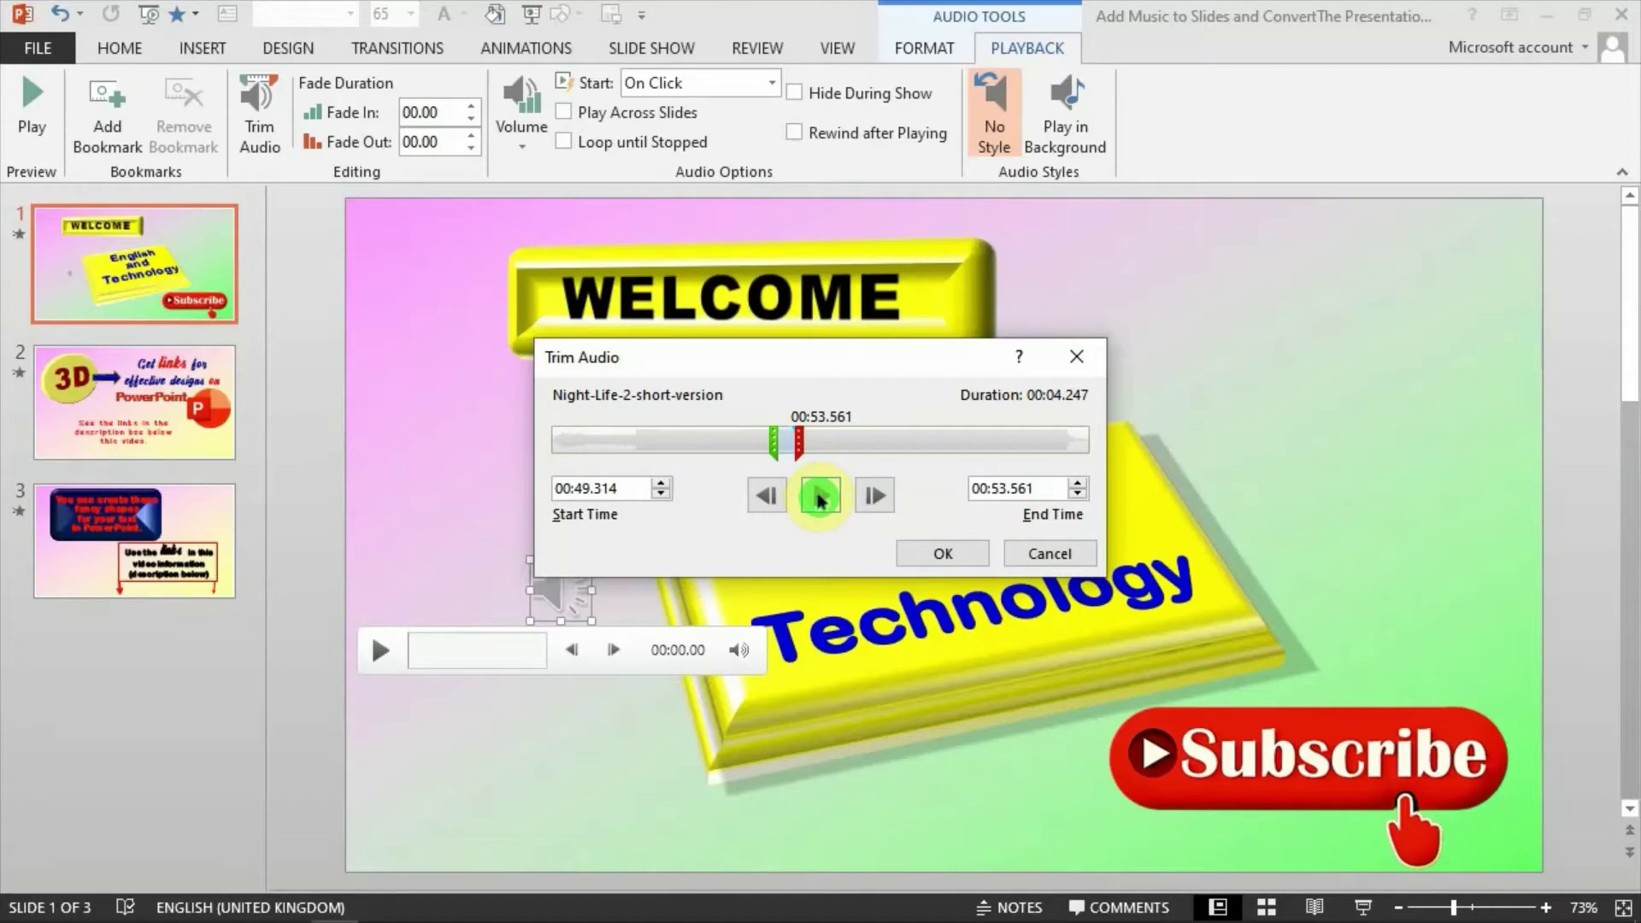
pyautogui.click(780, 436)
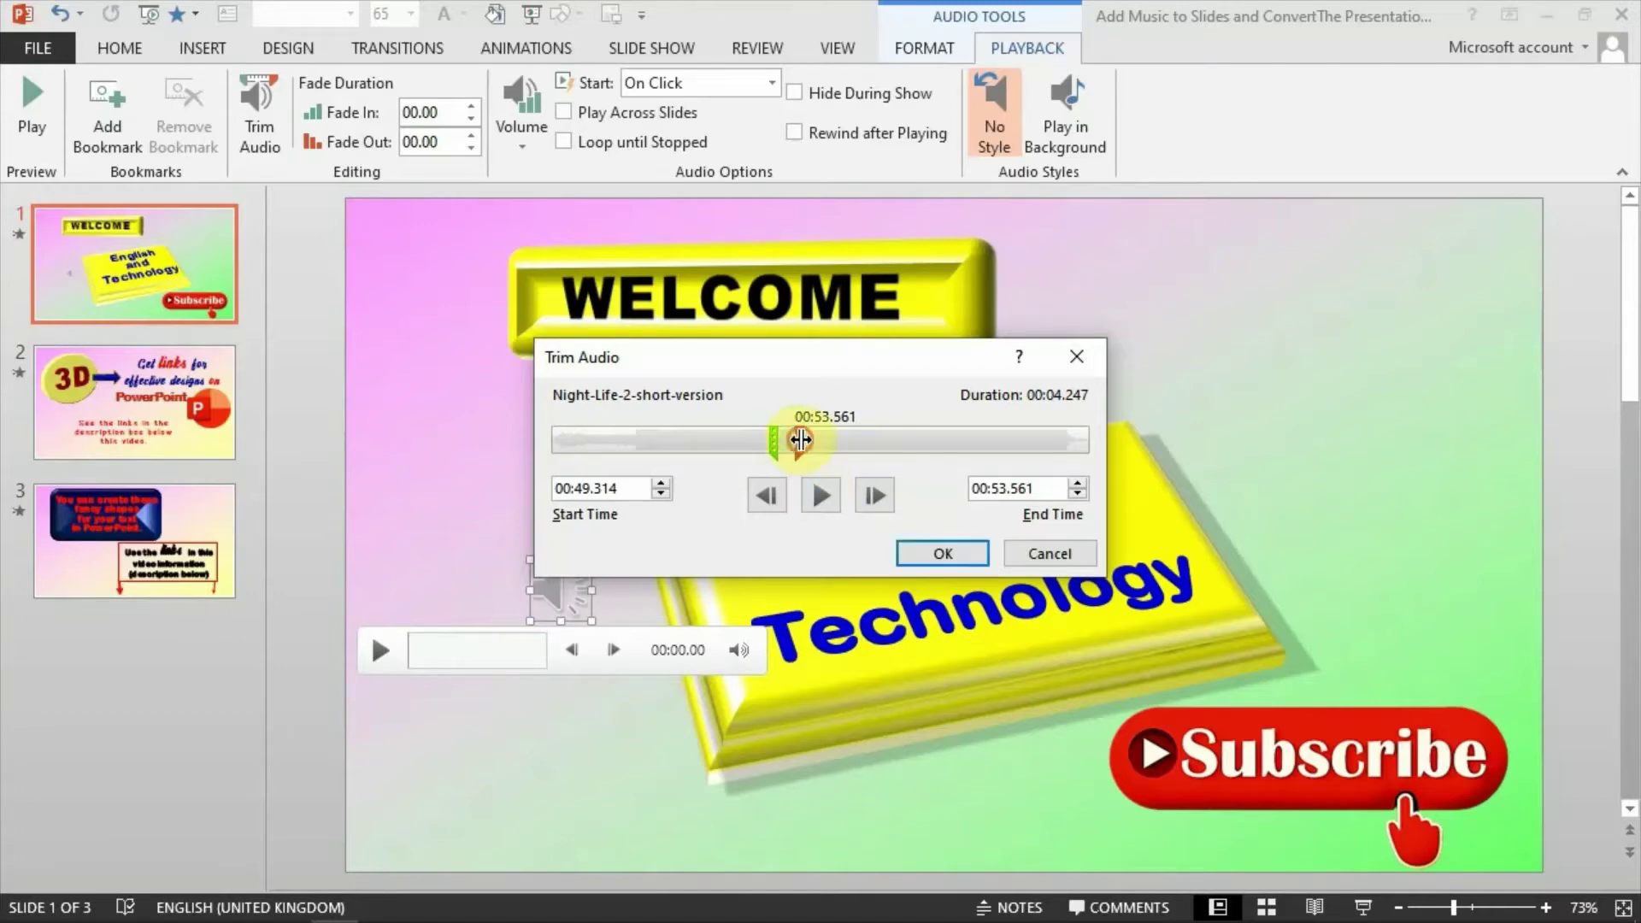
pyautogui.moveTo(1086, 450); pyautogui.dragTo(1154, 445)
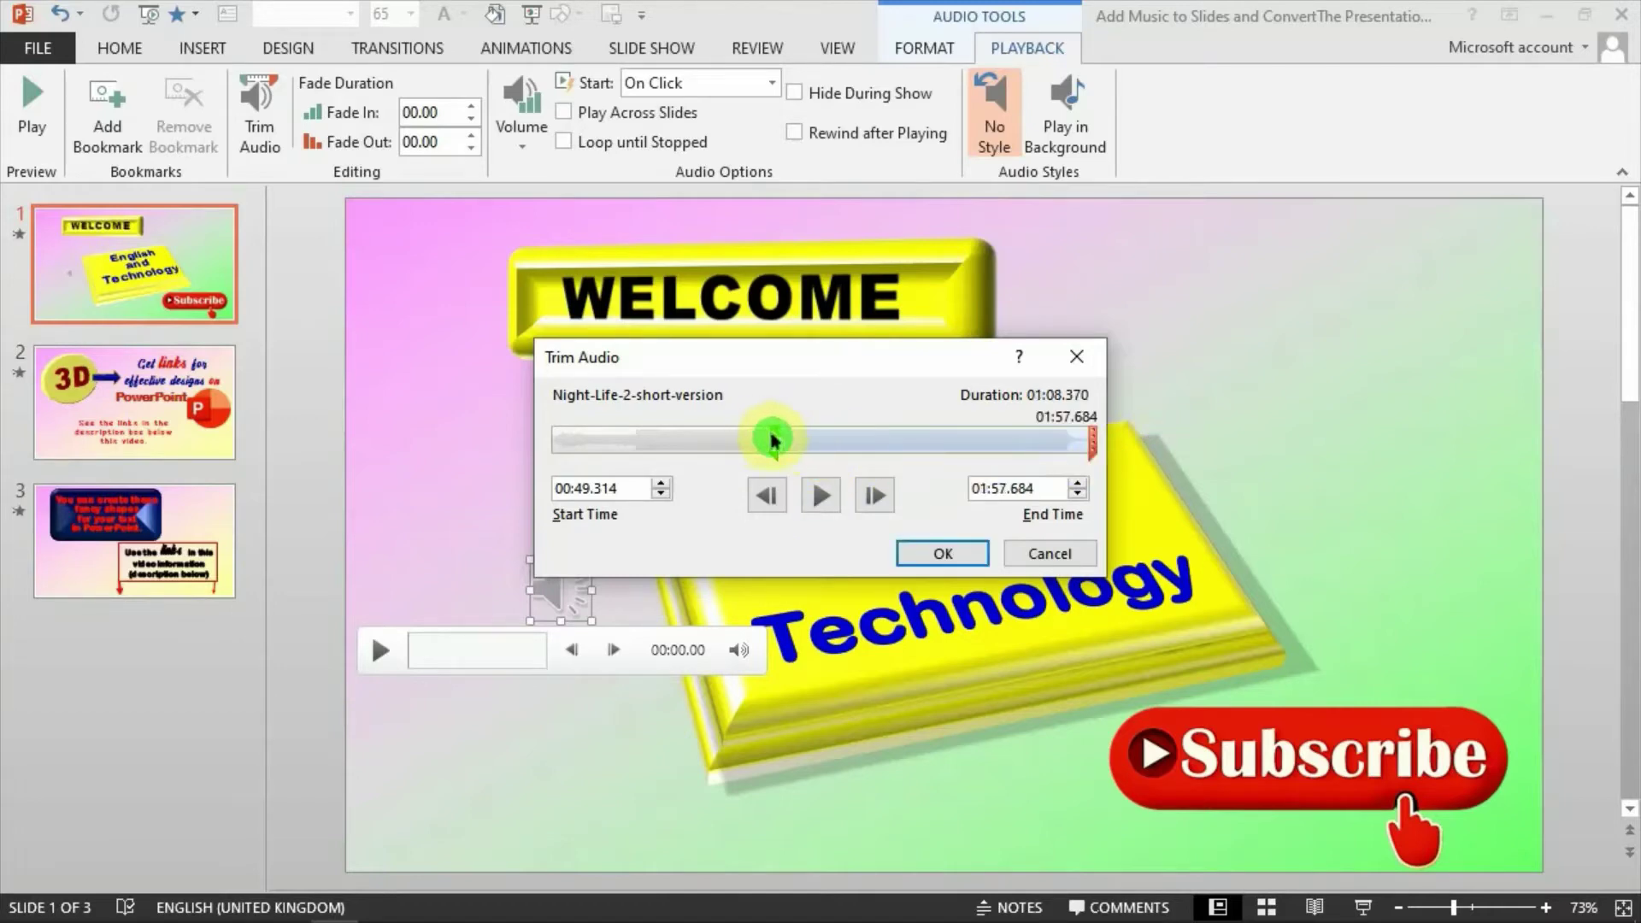
pyautogui.moveTo(772, 437); pyautogui.dragTo(487, 416)
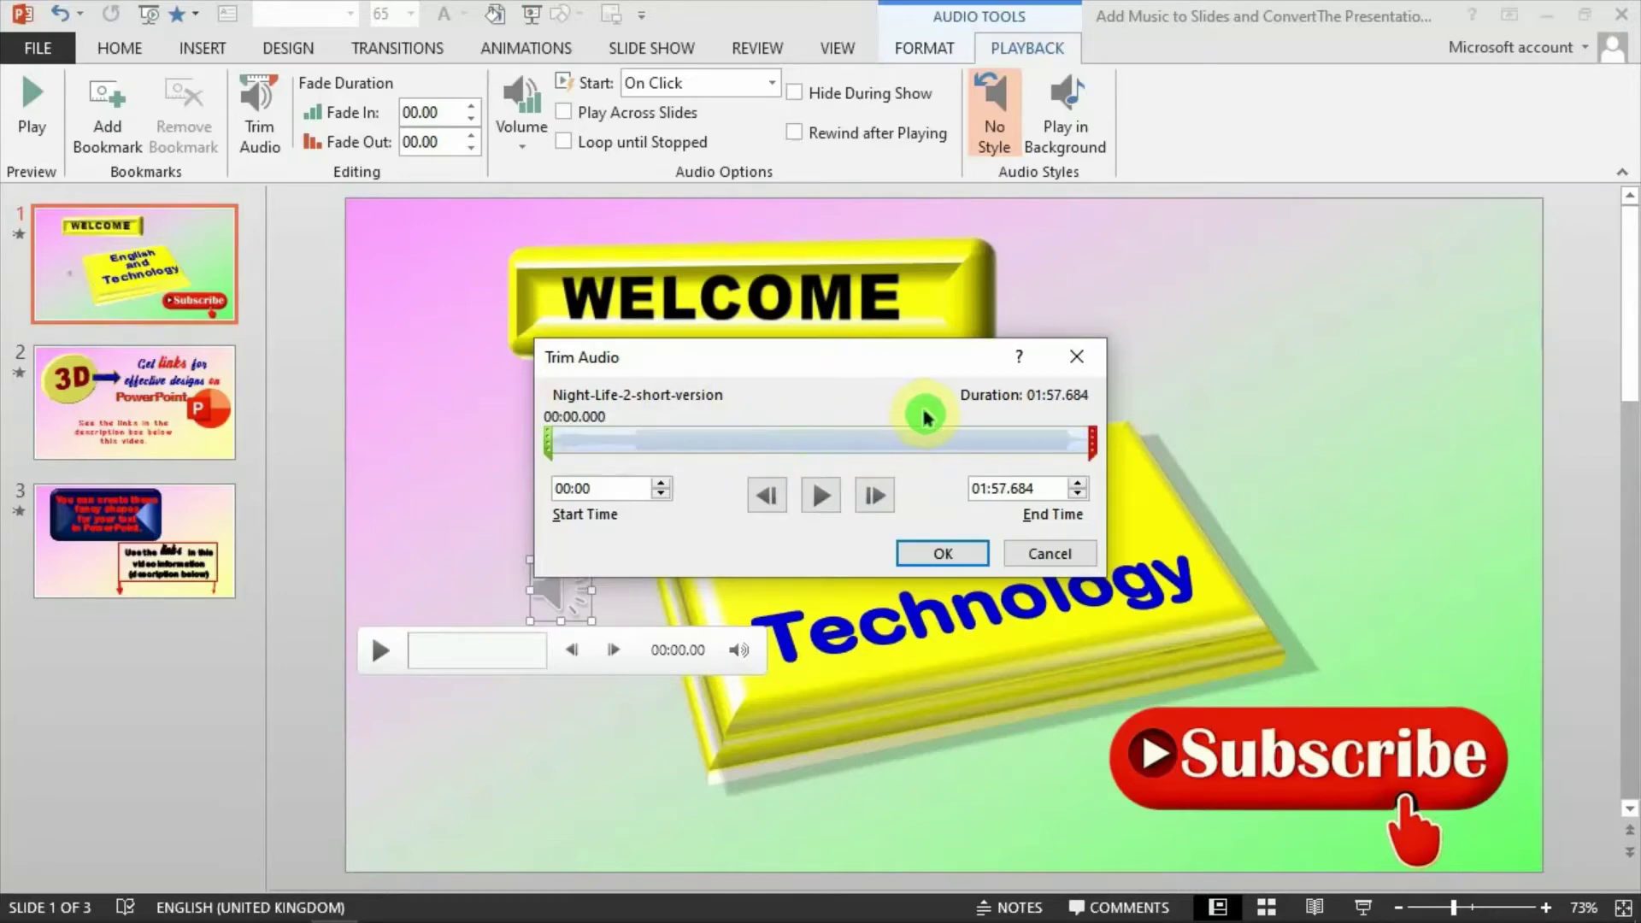
pyautogui.click(937, 554)
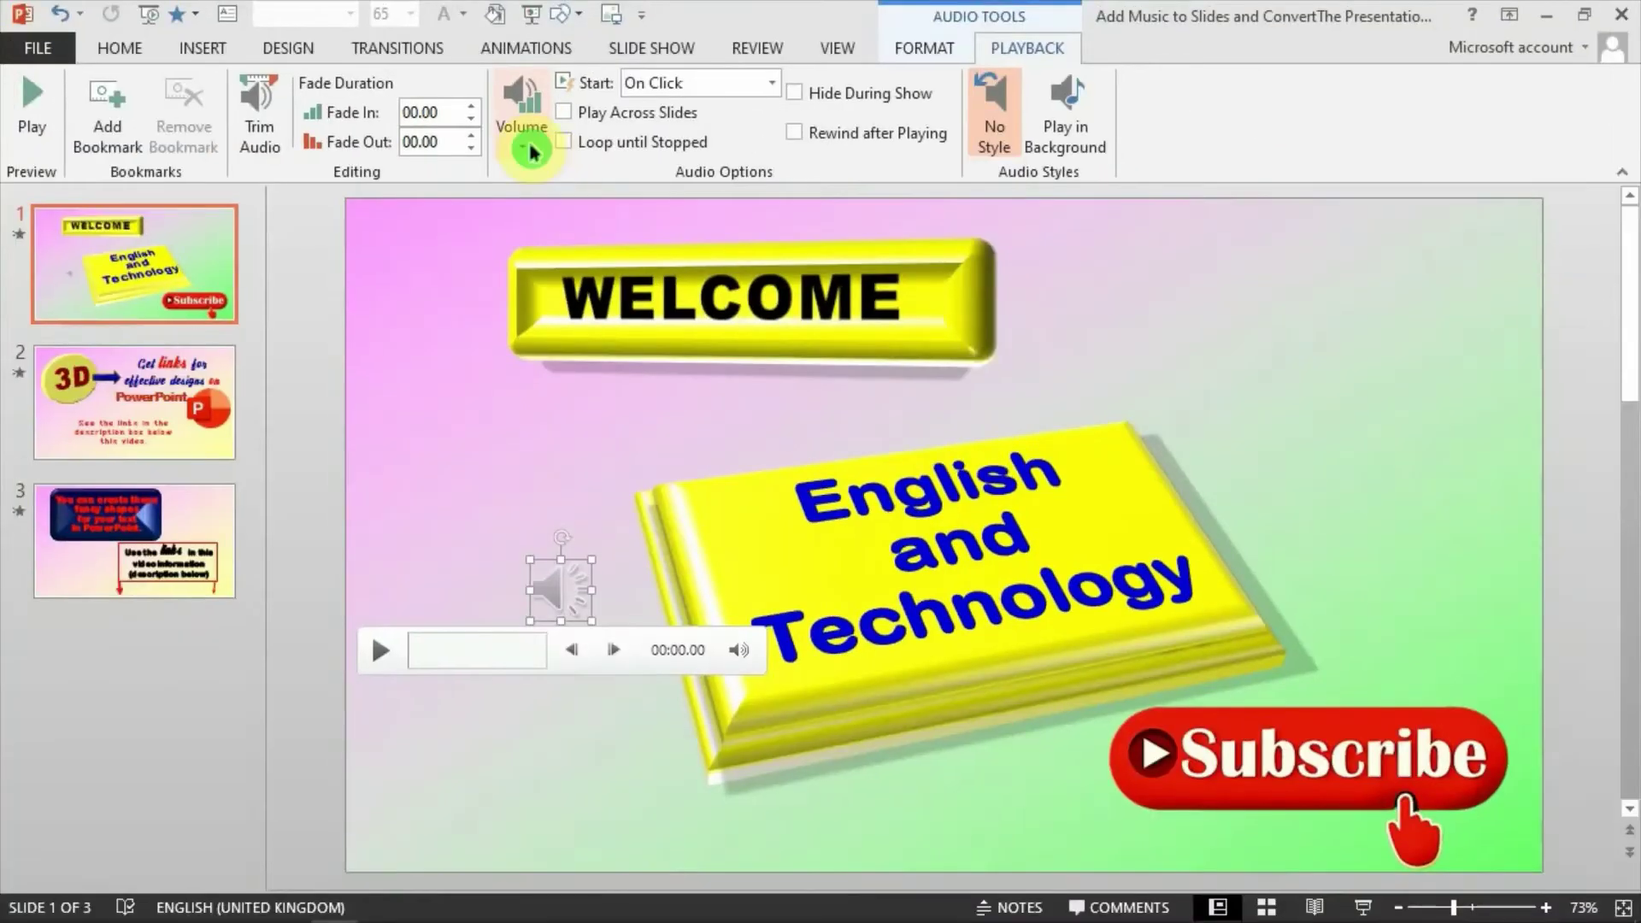
# - Set the Night-Life-2-short-version clip's playback volume to Medium
pyautogui.click(513, 150)
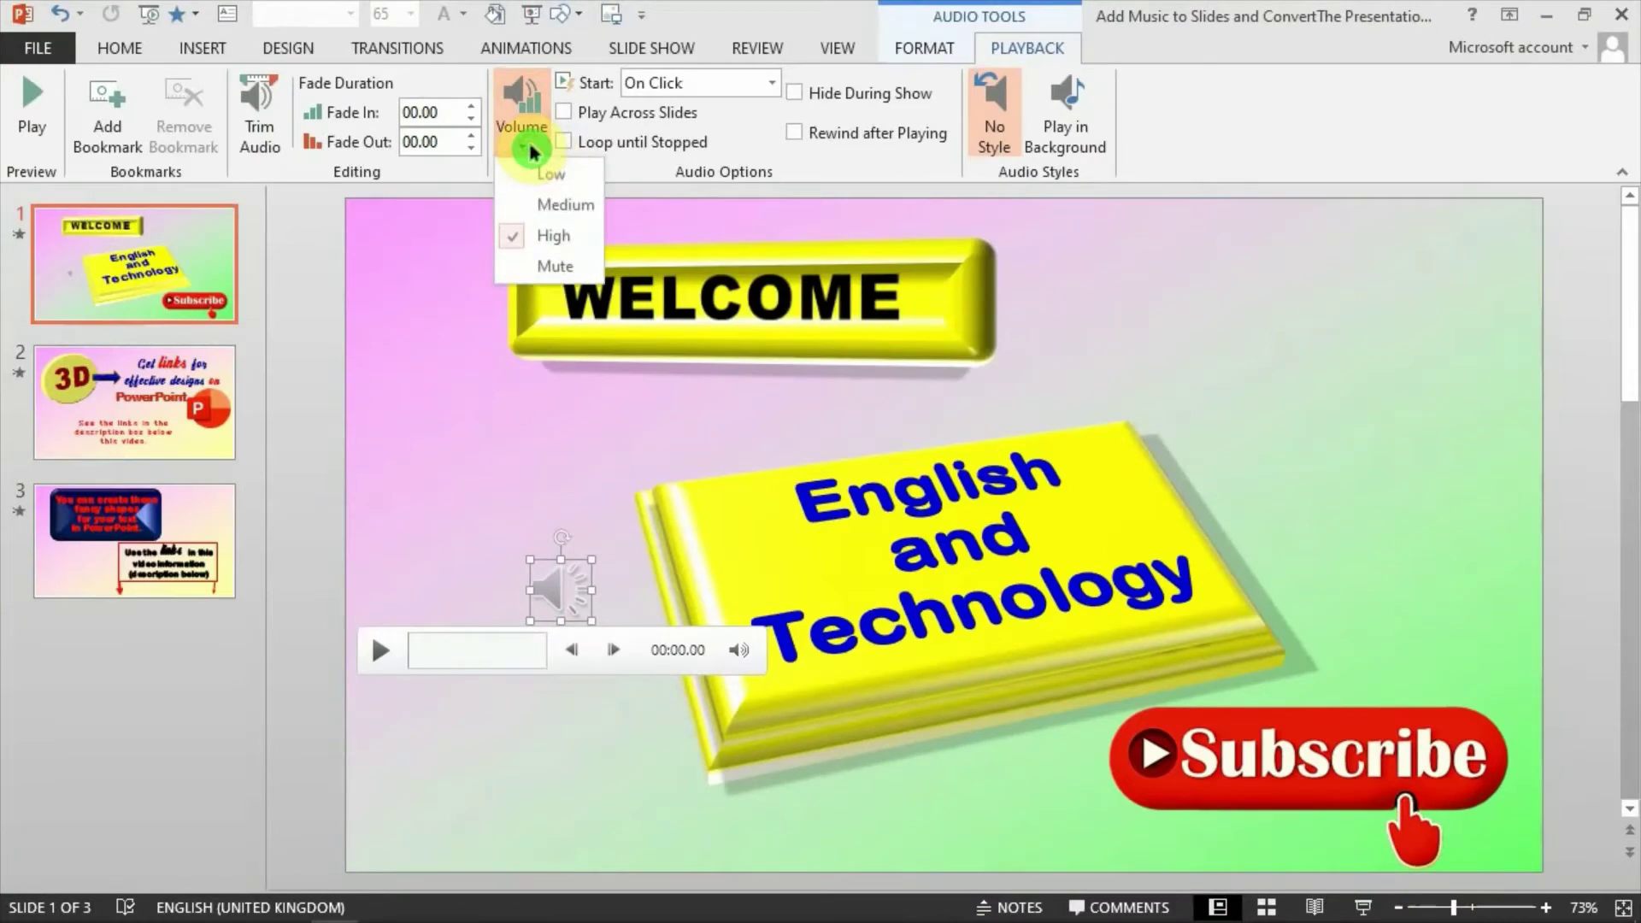
pyautogui.click(587, 206)
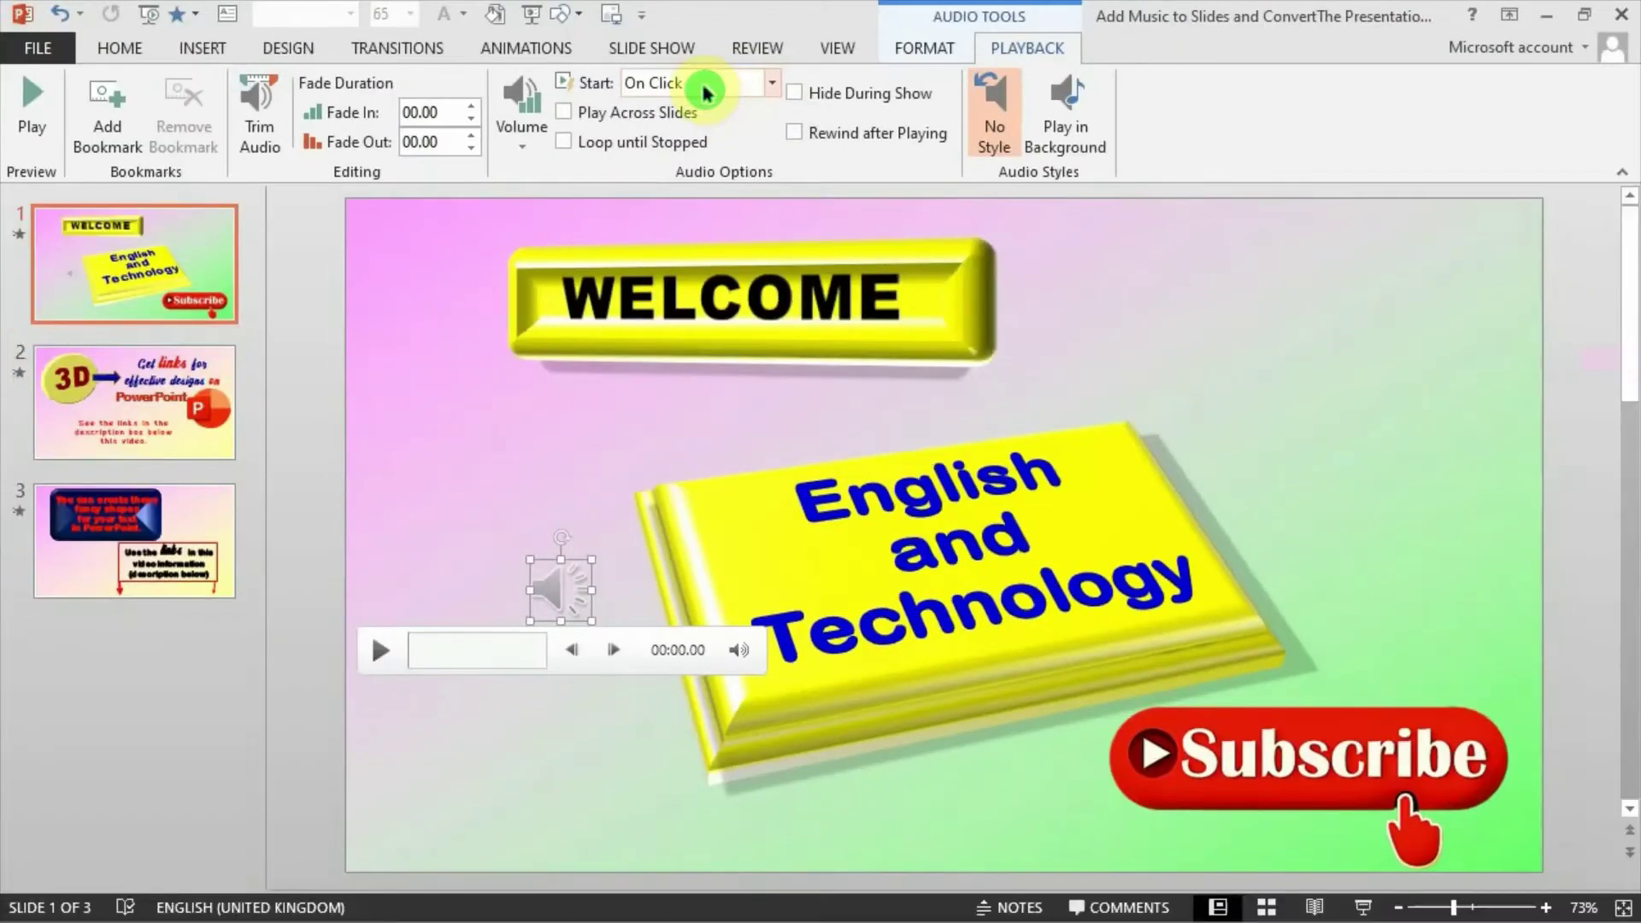
# - Set the music to start Automatically, play across slides, loop until stopped, and hide during show
pyautogui.click(838, 124)
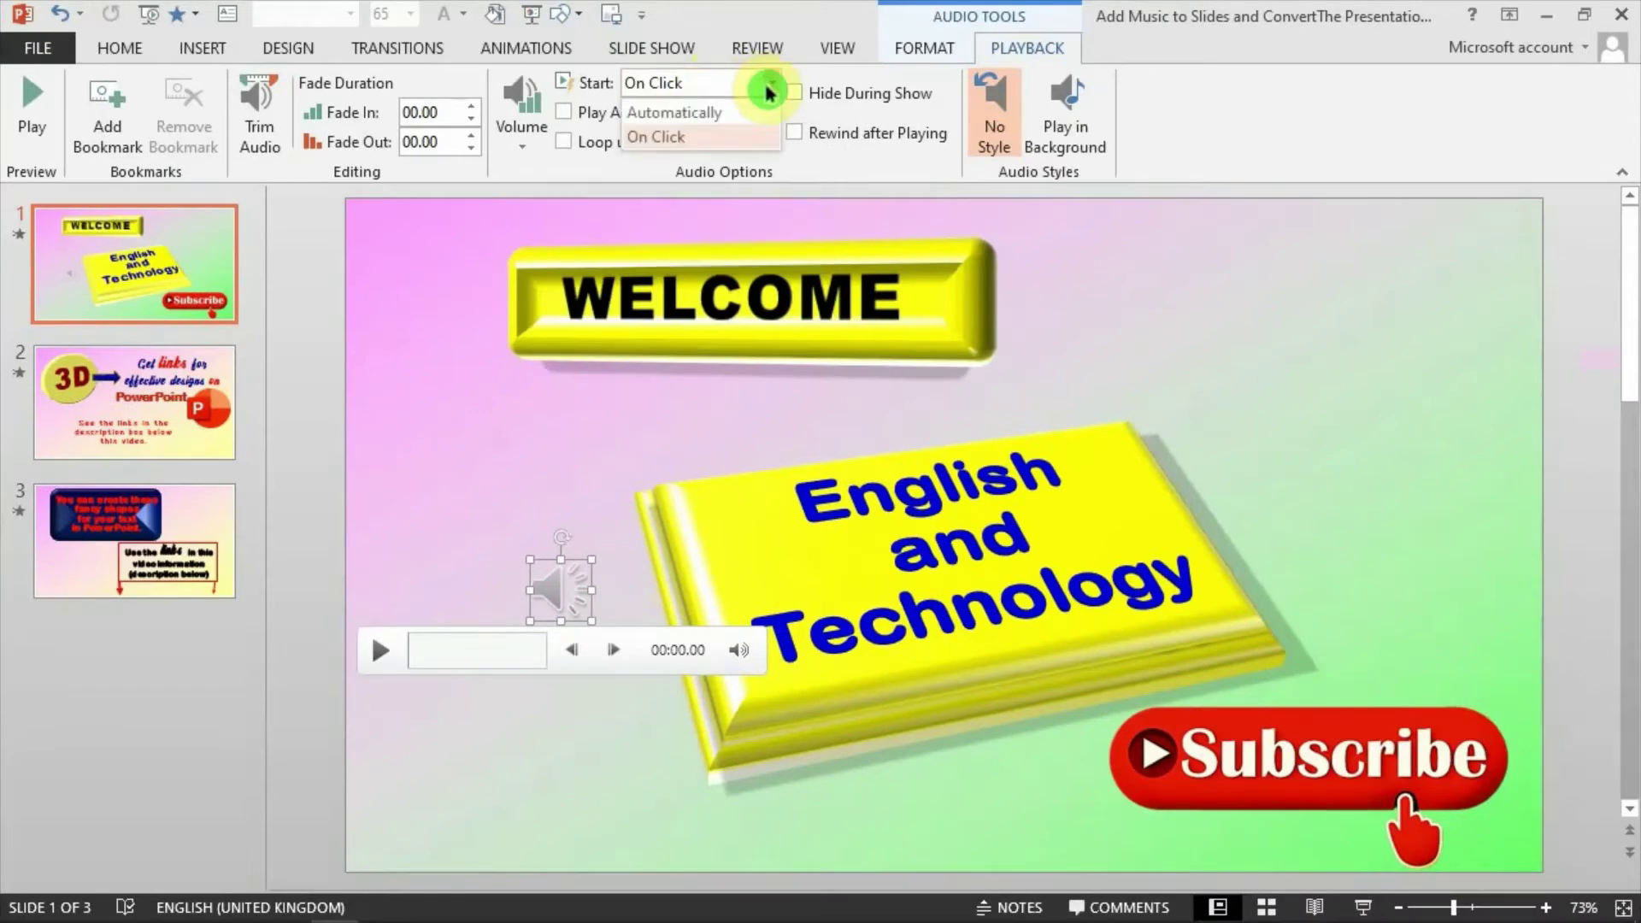
pyautogui.click(751, 120)
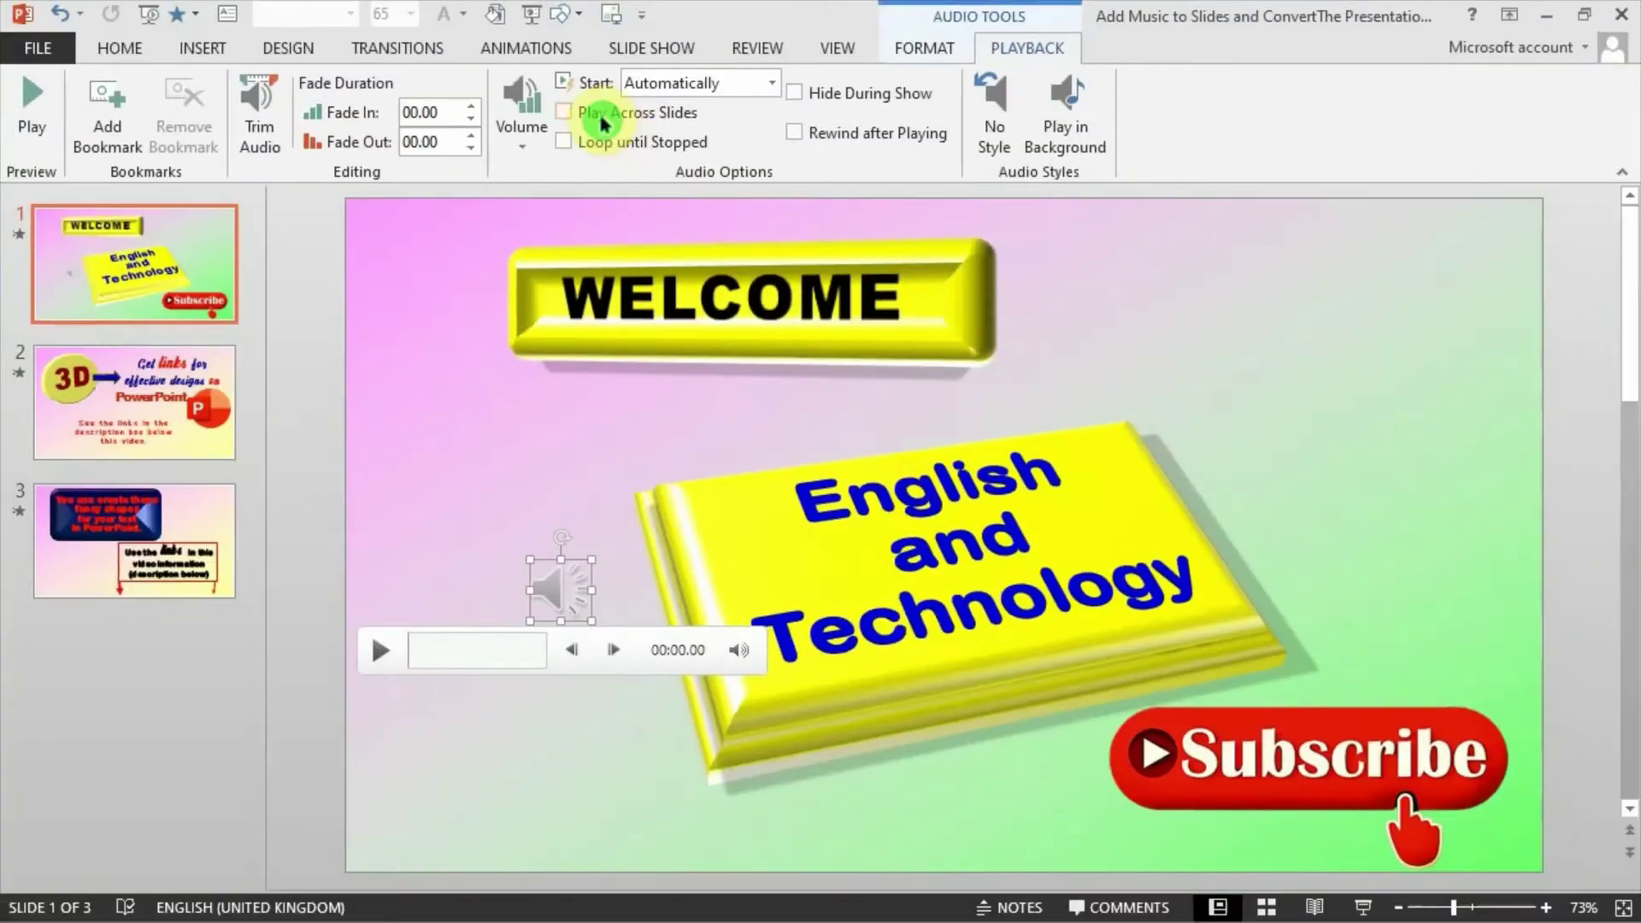
pyautogui.click(577, 103)
pyautogui.click(563, 120)
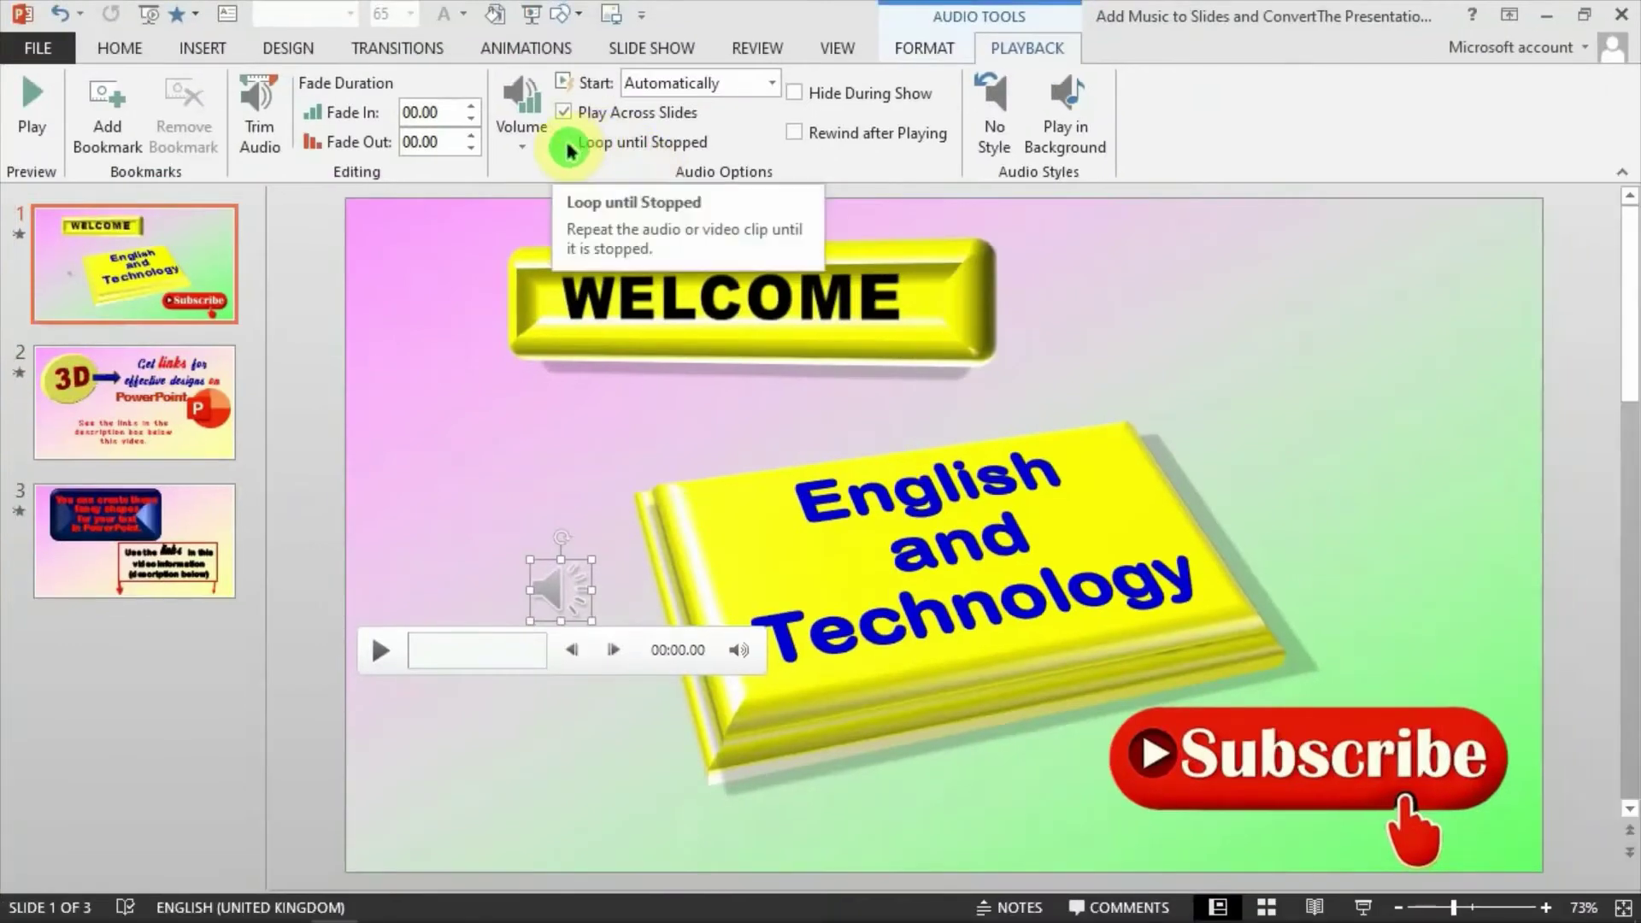
pyautogui.click(503, 139)
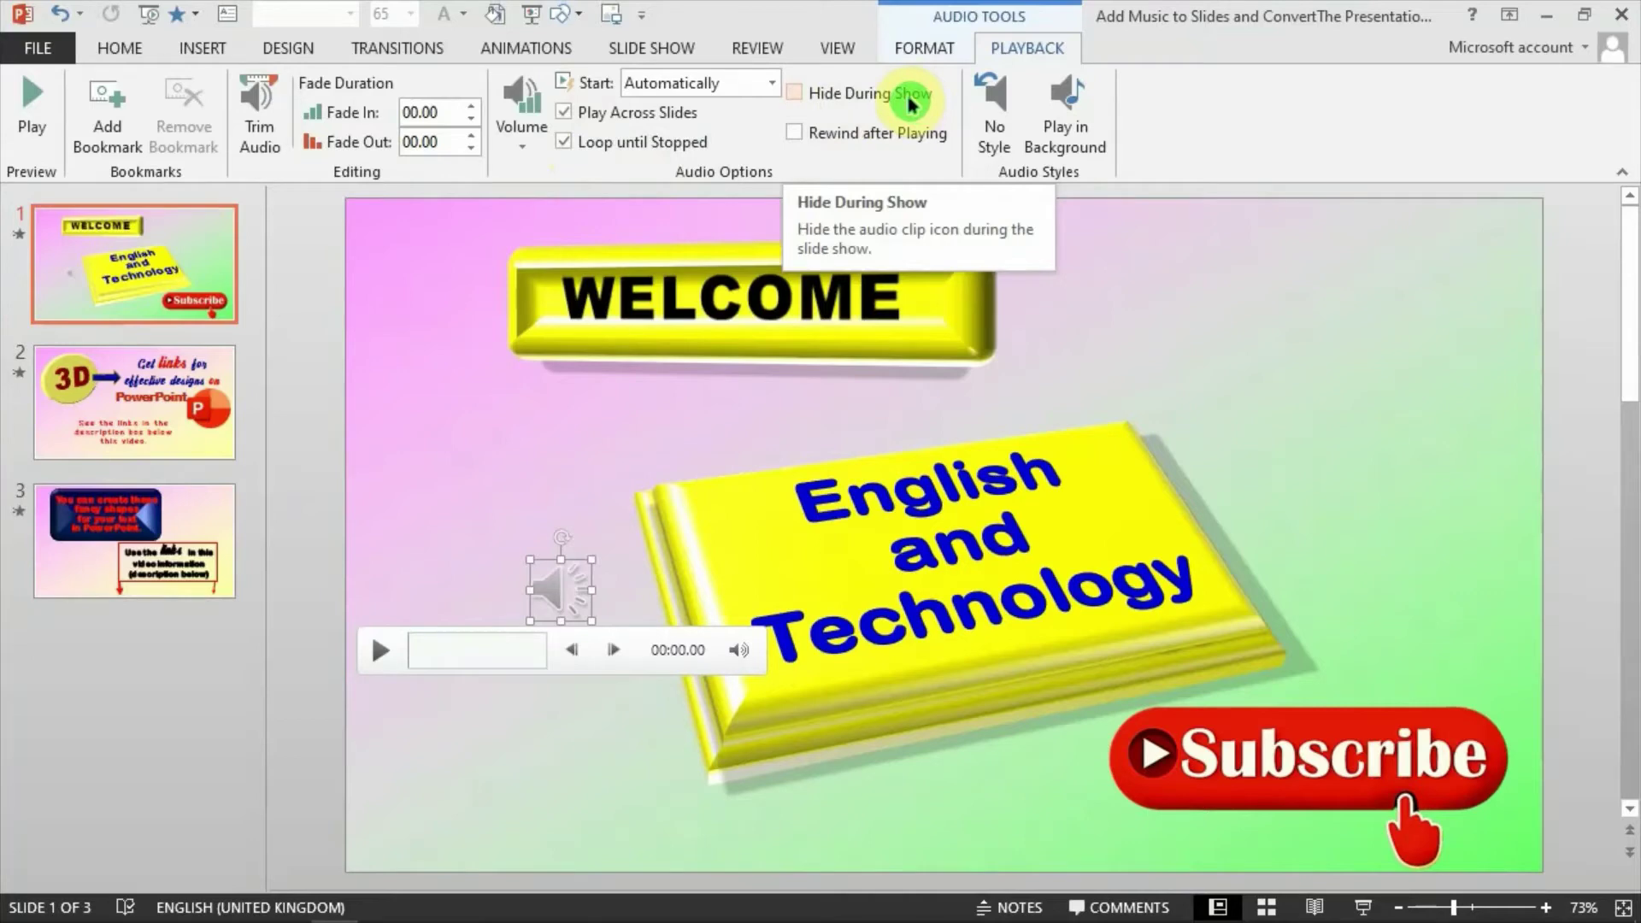
pyautogui.click(554, 577)
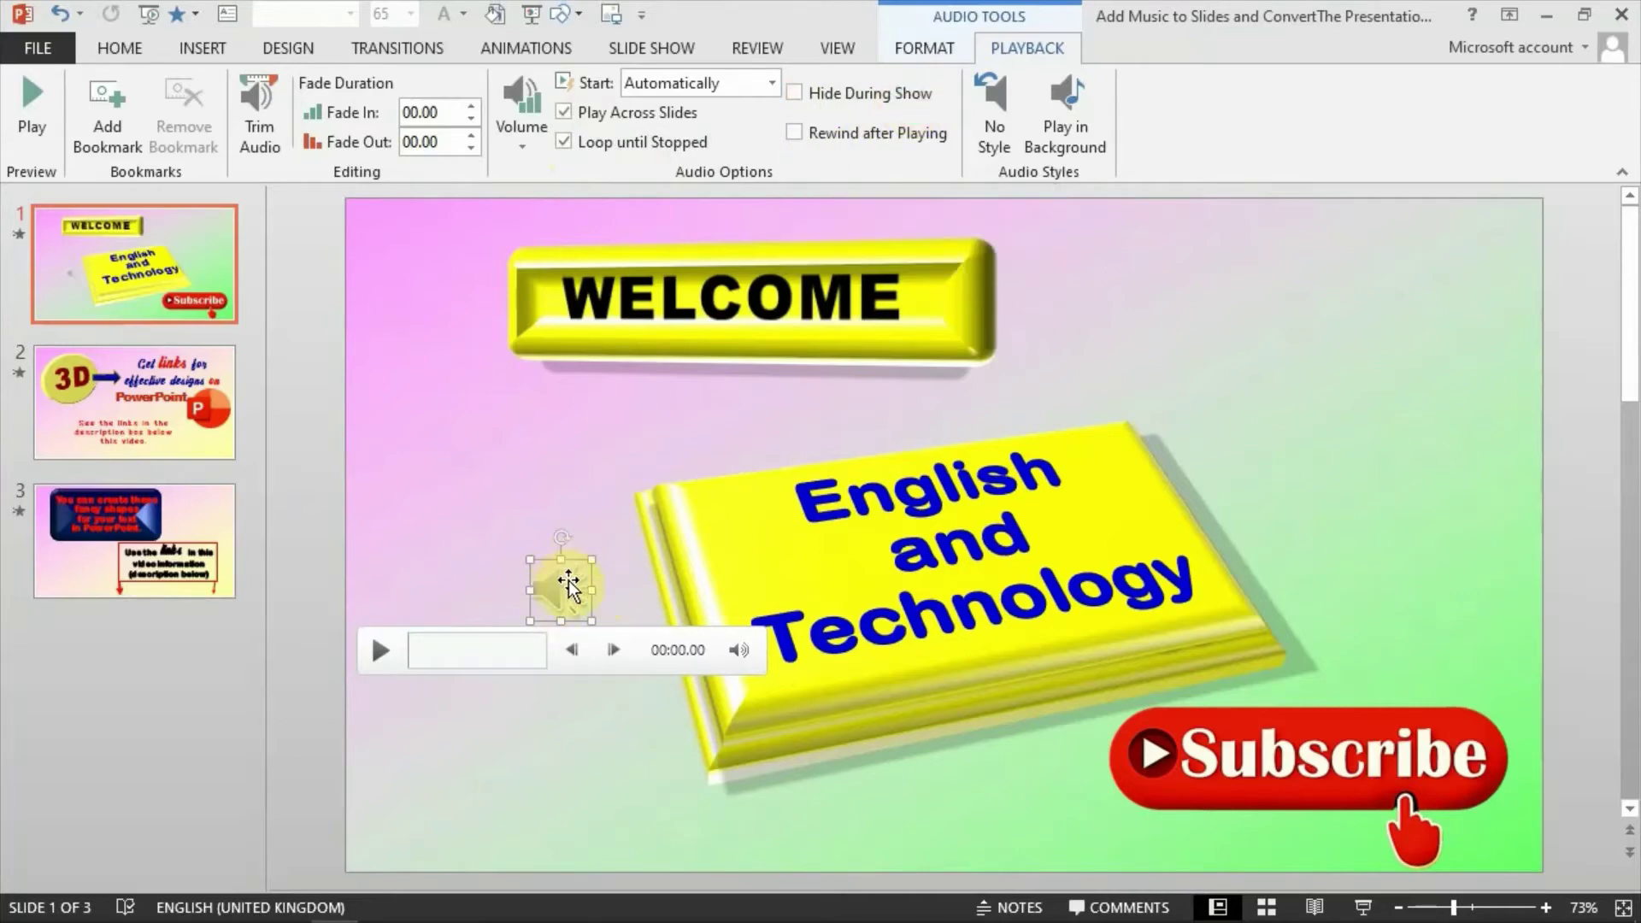
pyautogui.rightClick(611, 607)
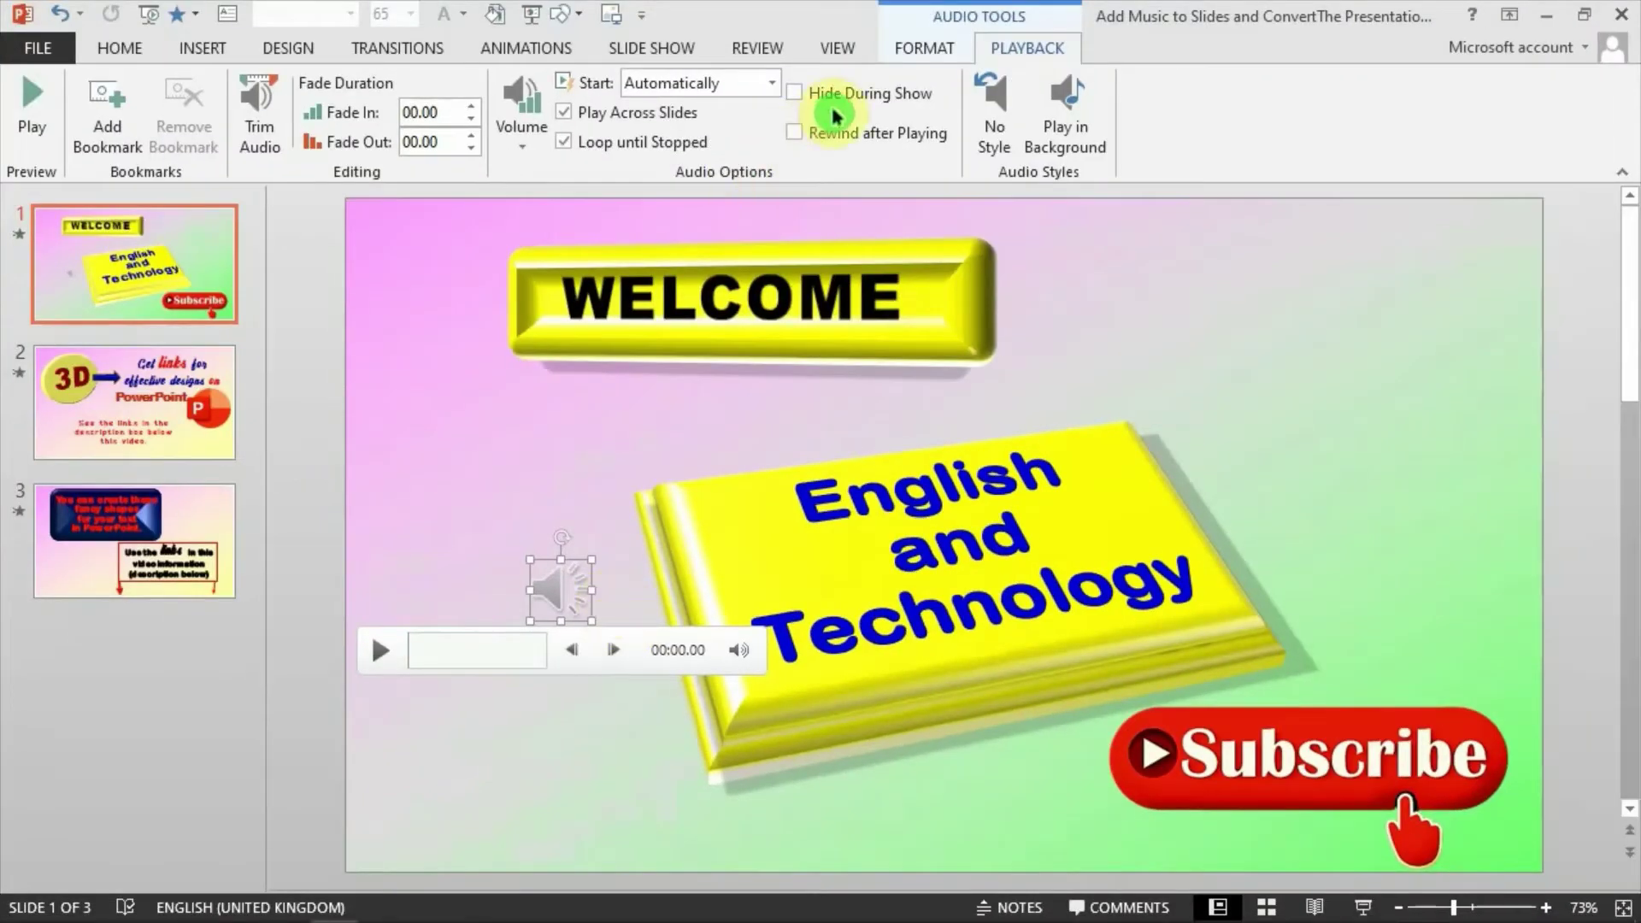
pyautogui.click(828, 101)
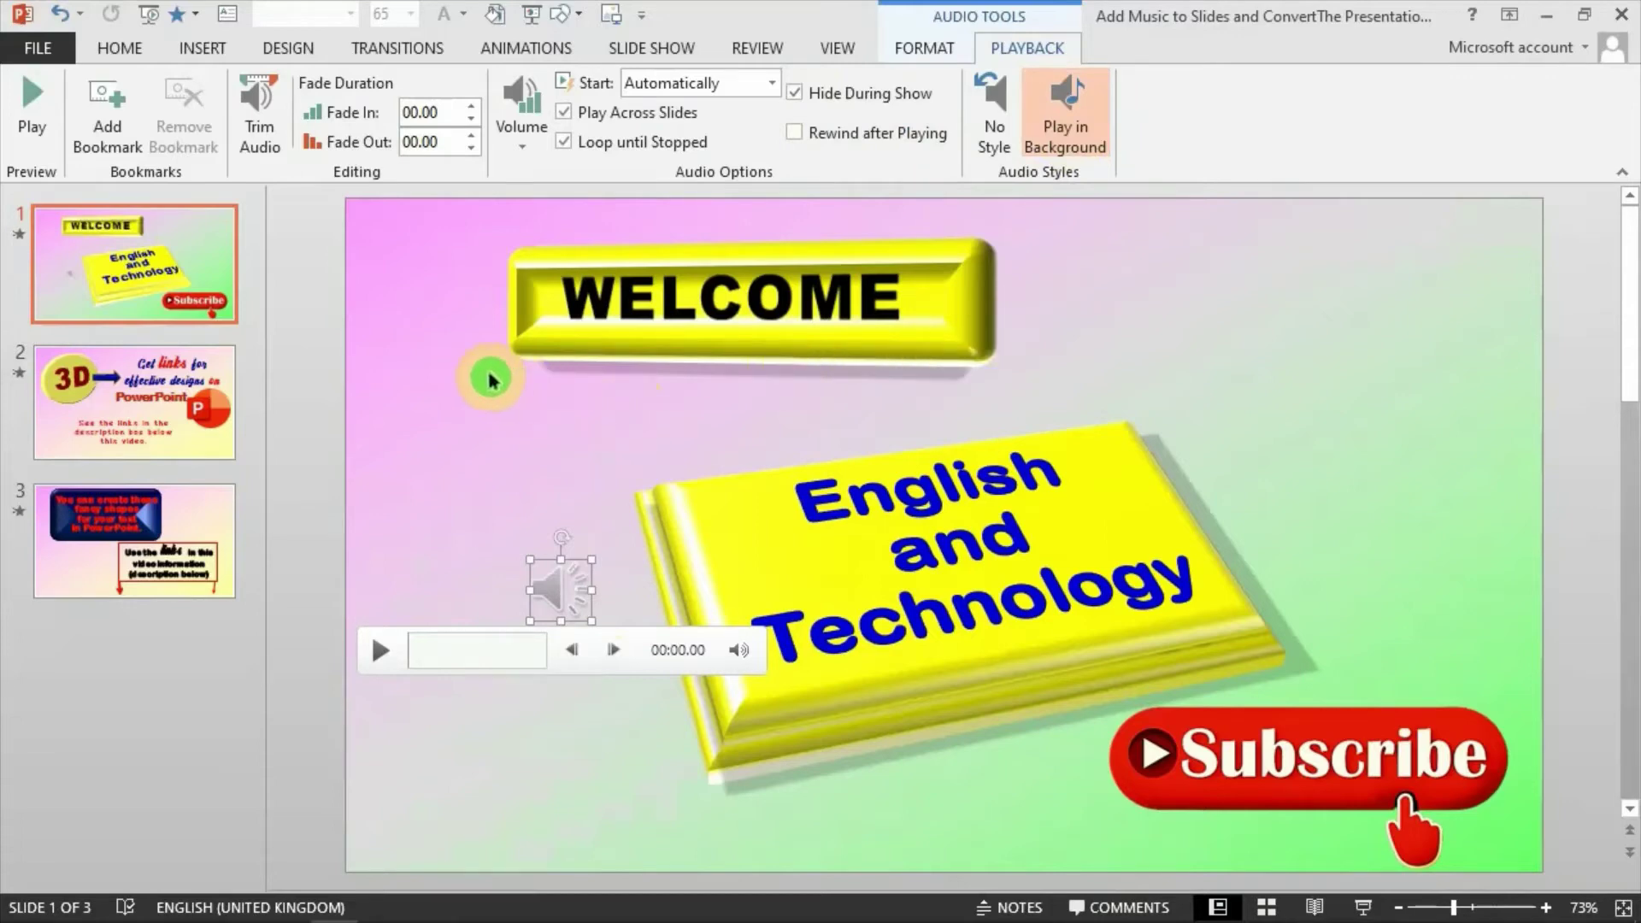
pyautogui.click(577, 344)
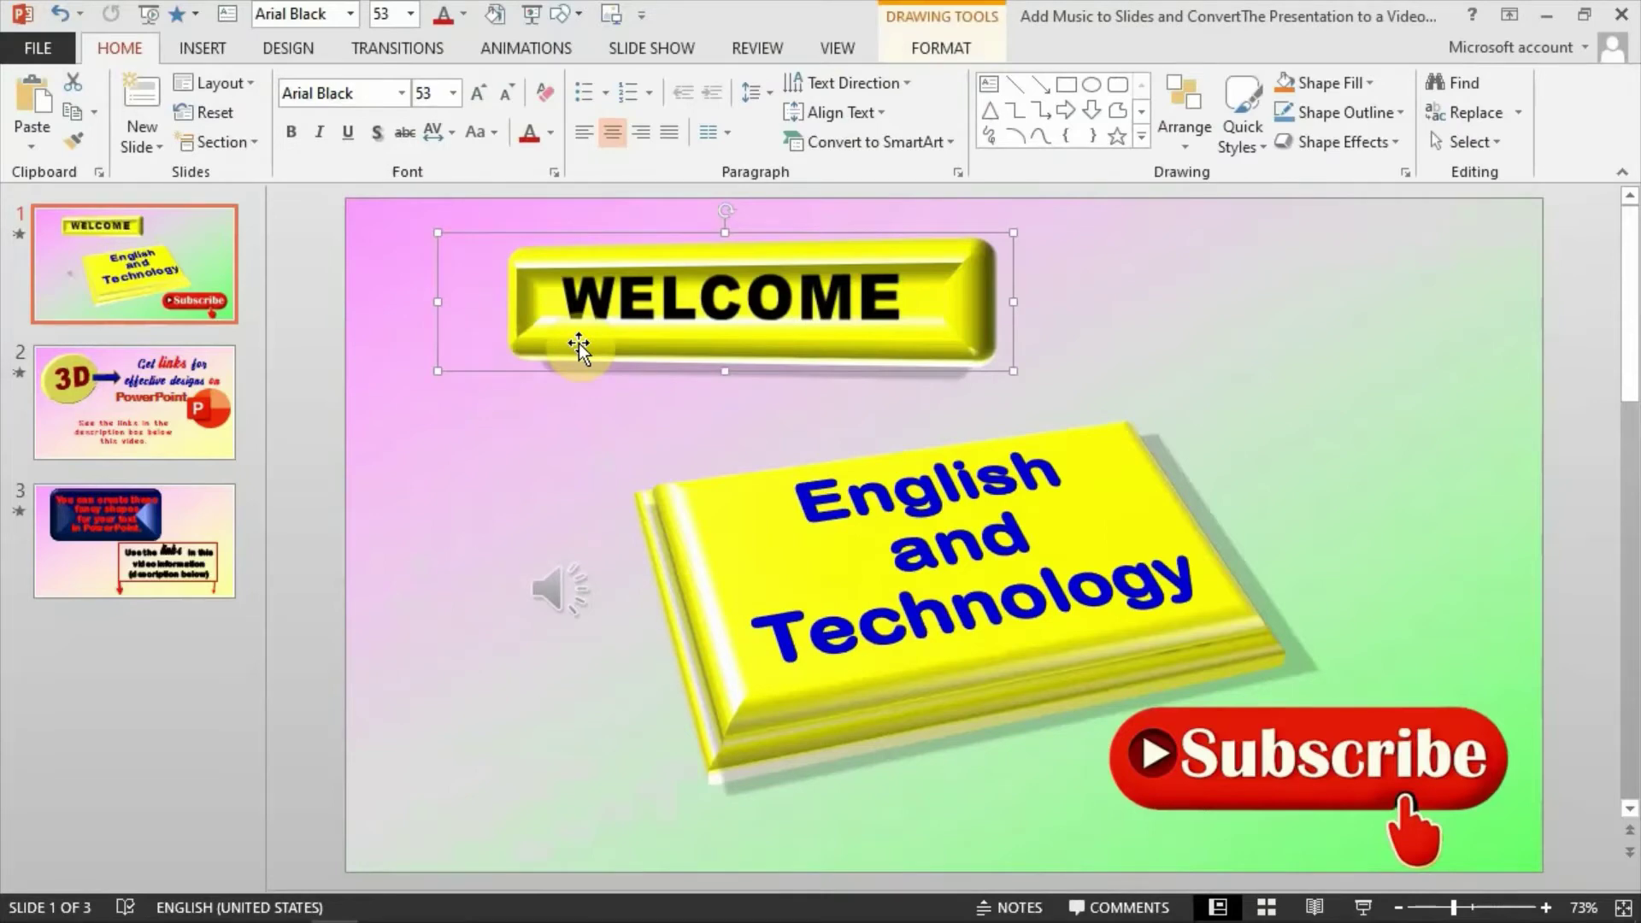
pyautogui.click(750, 494)
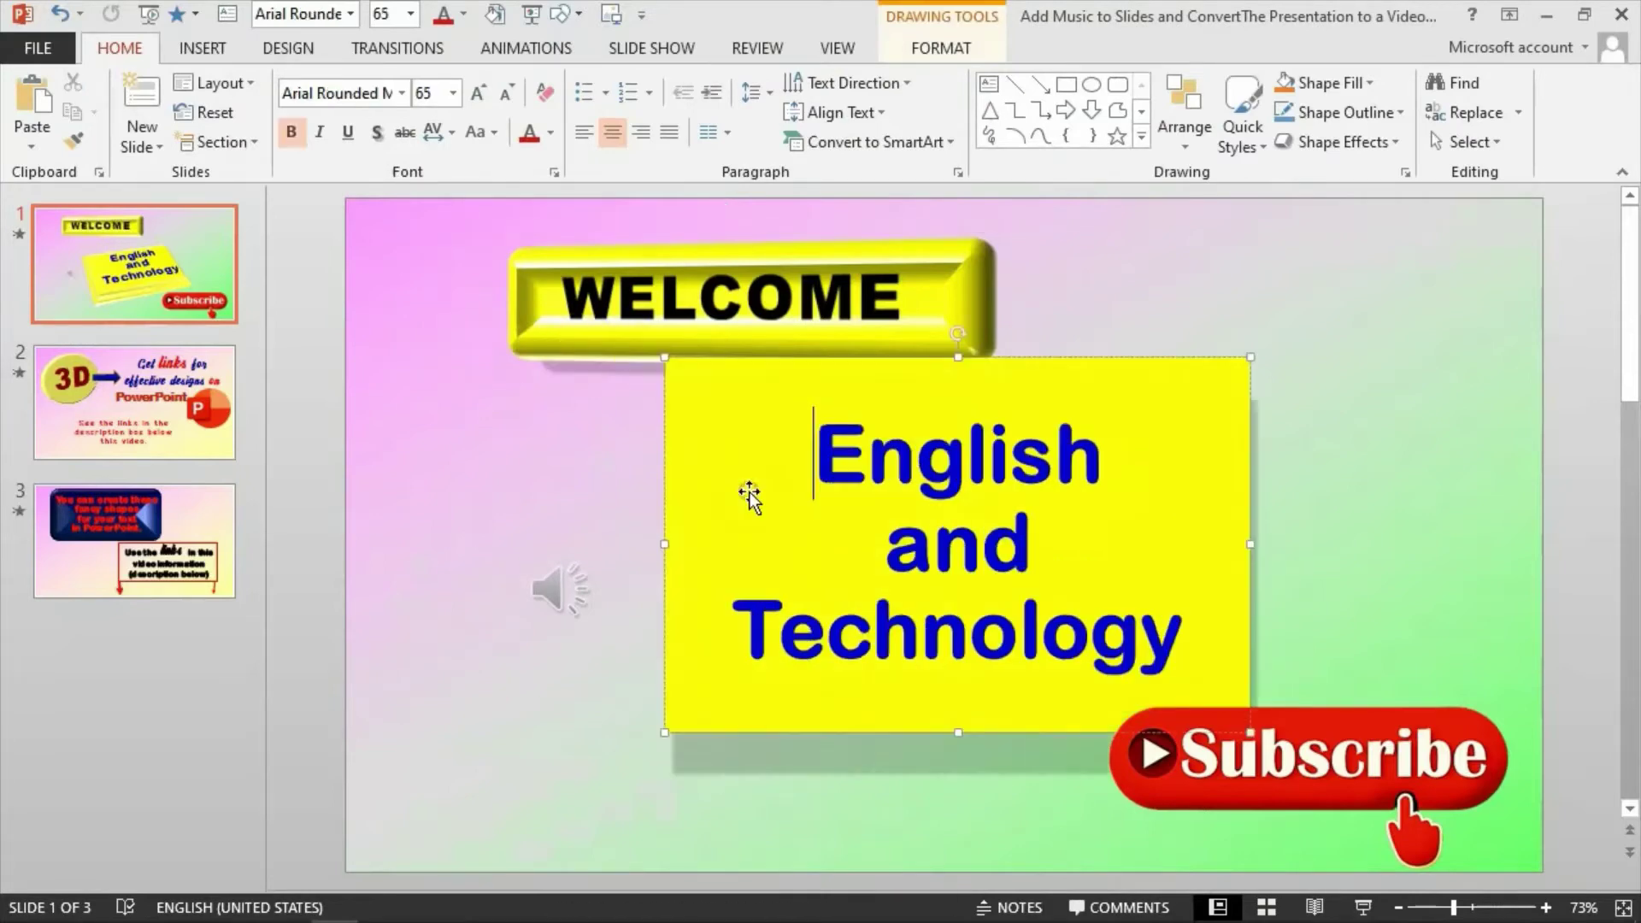
pyautogui.click(1405, 795)
pyautogui.click(1407, 761)
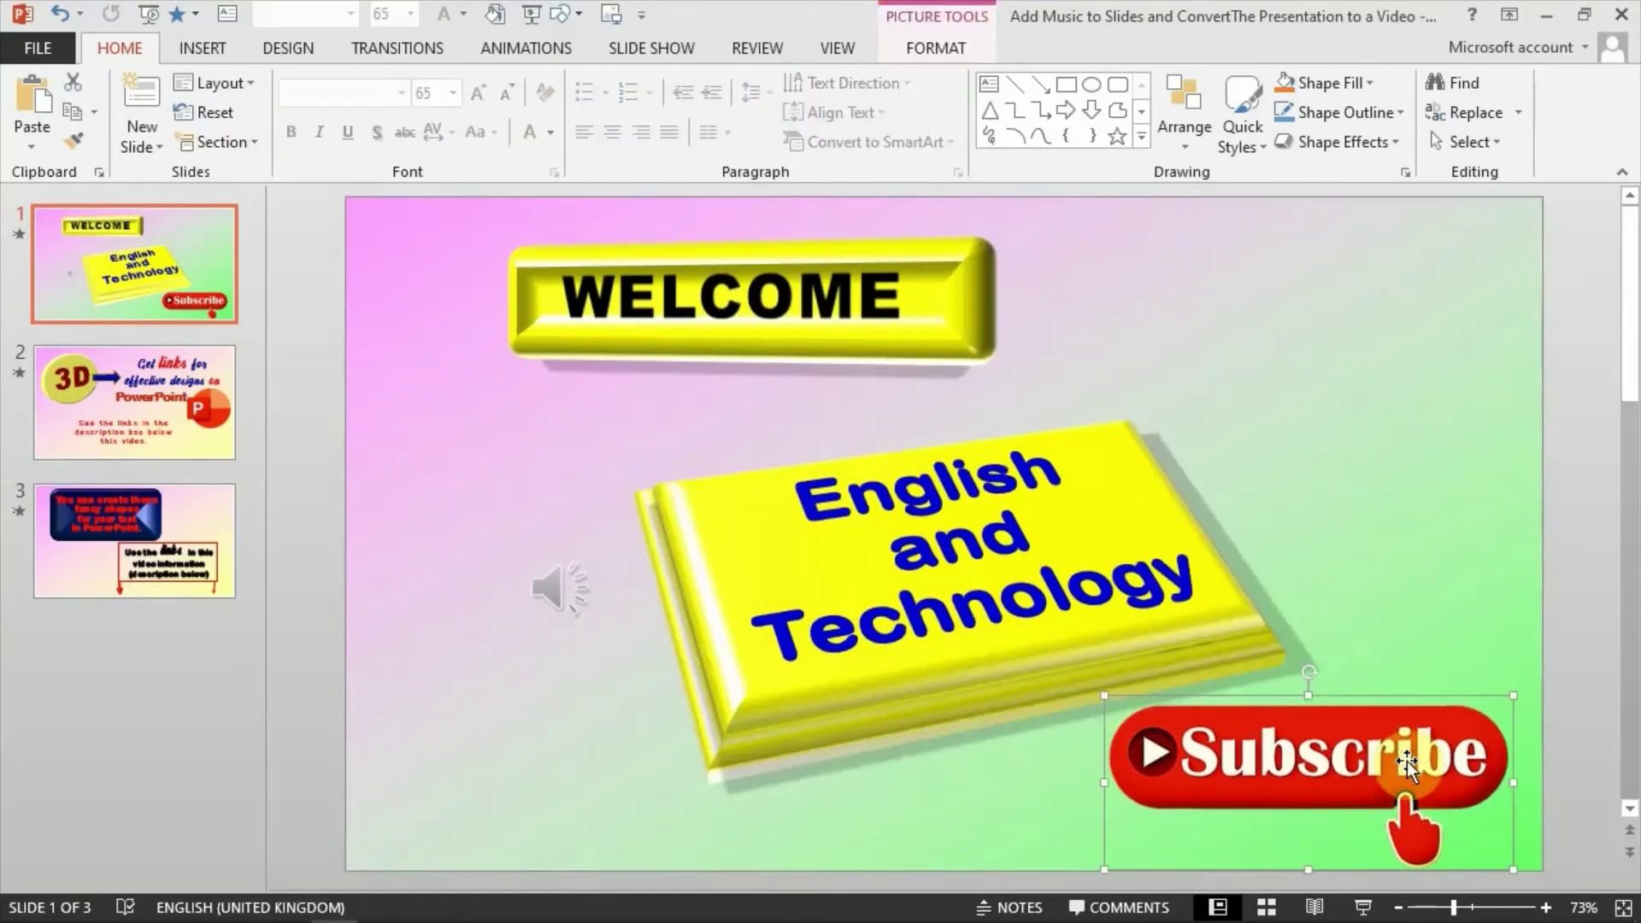
pyautogui.moveTo(550, 587)
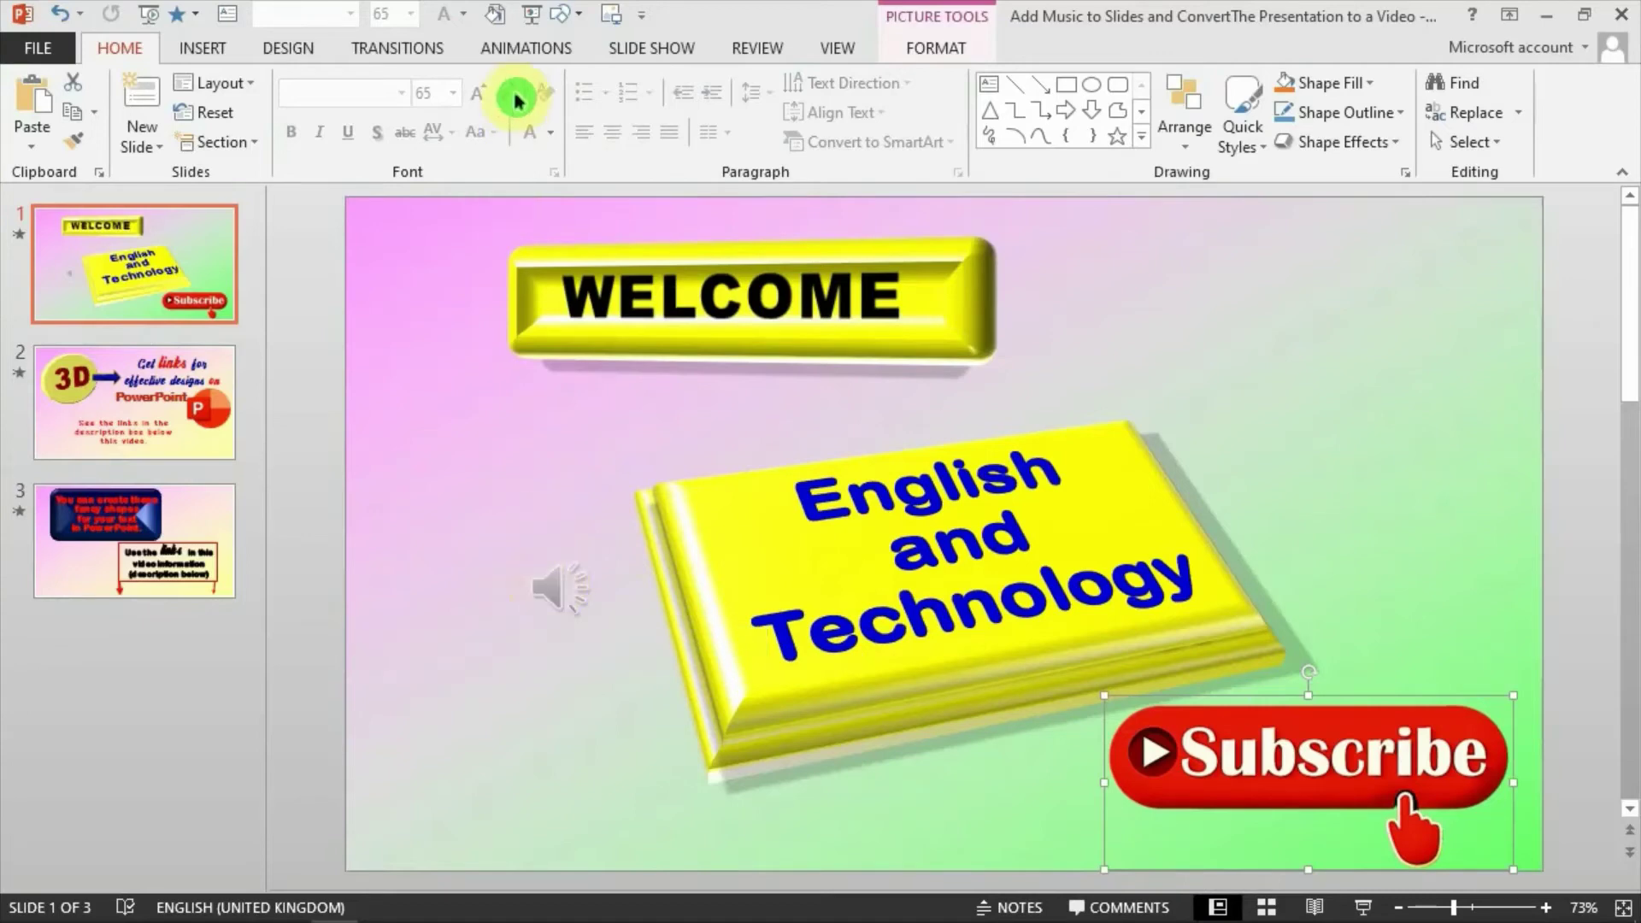
# - Move the speaker icon's Play animation to first in slide 1's order, ahead of WELCOME
pyautogui.click(519, 55)
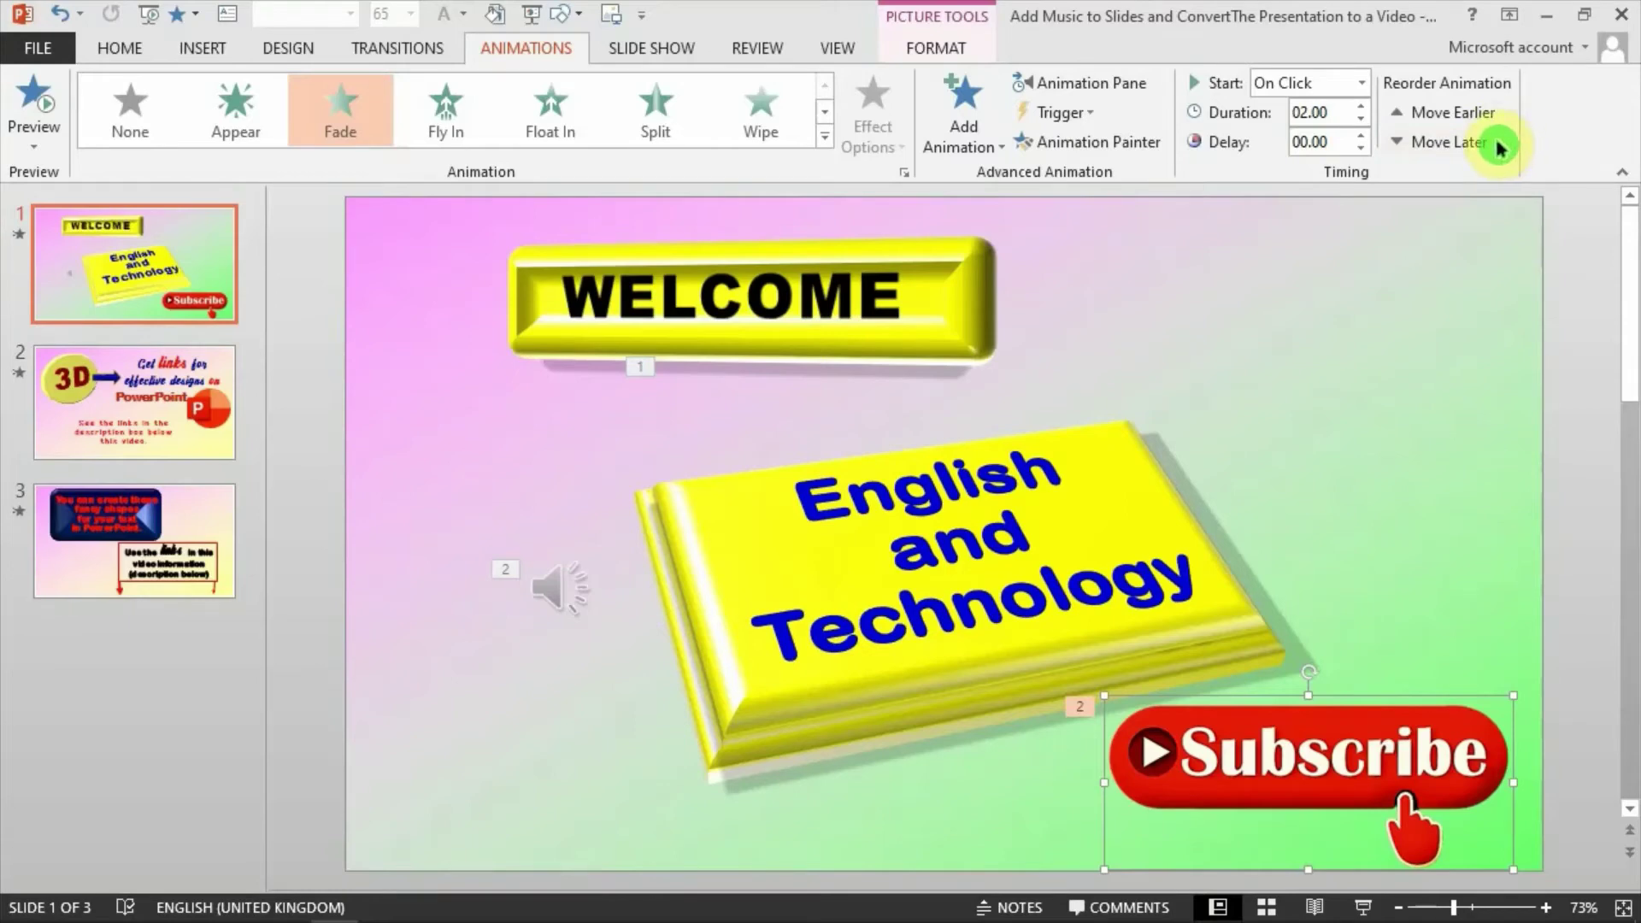
pyautogui.moveTo(551, 609)
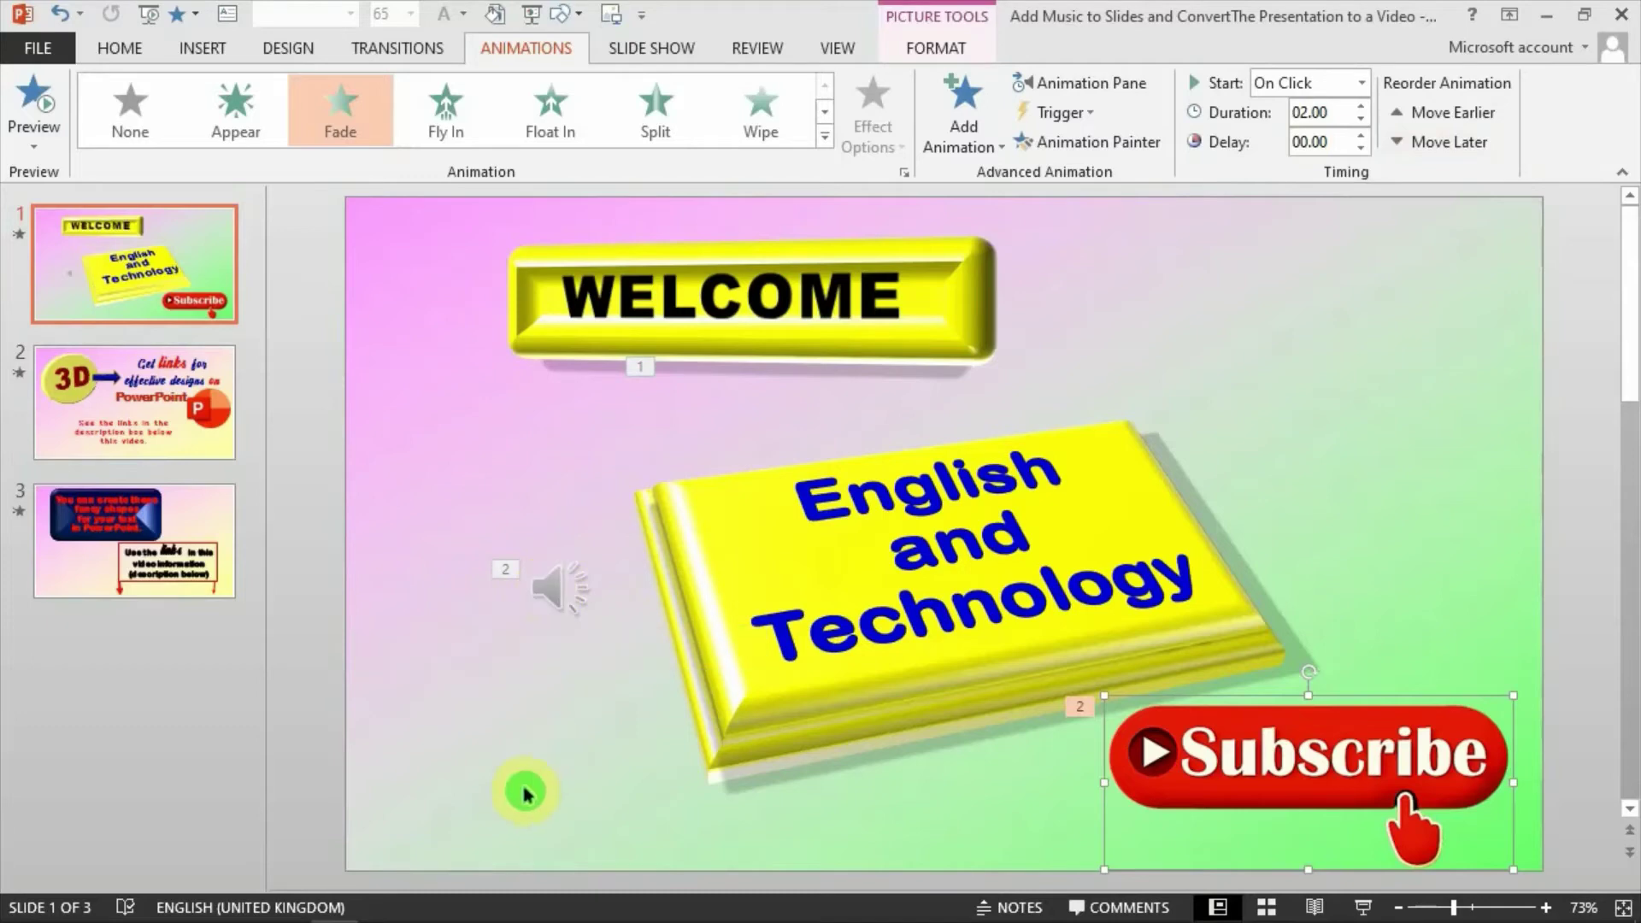
pyautogui.click(557, 582)
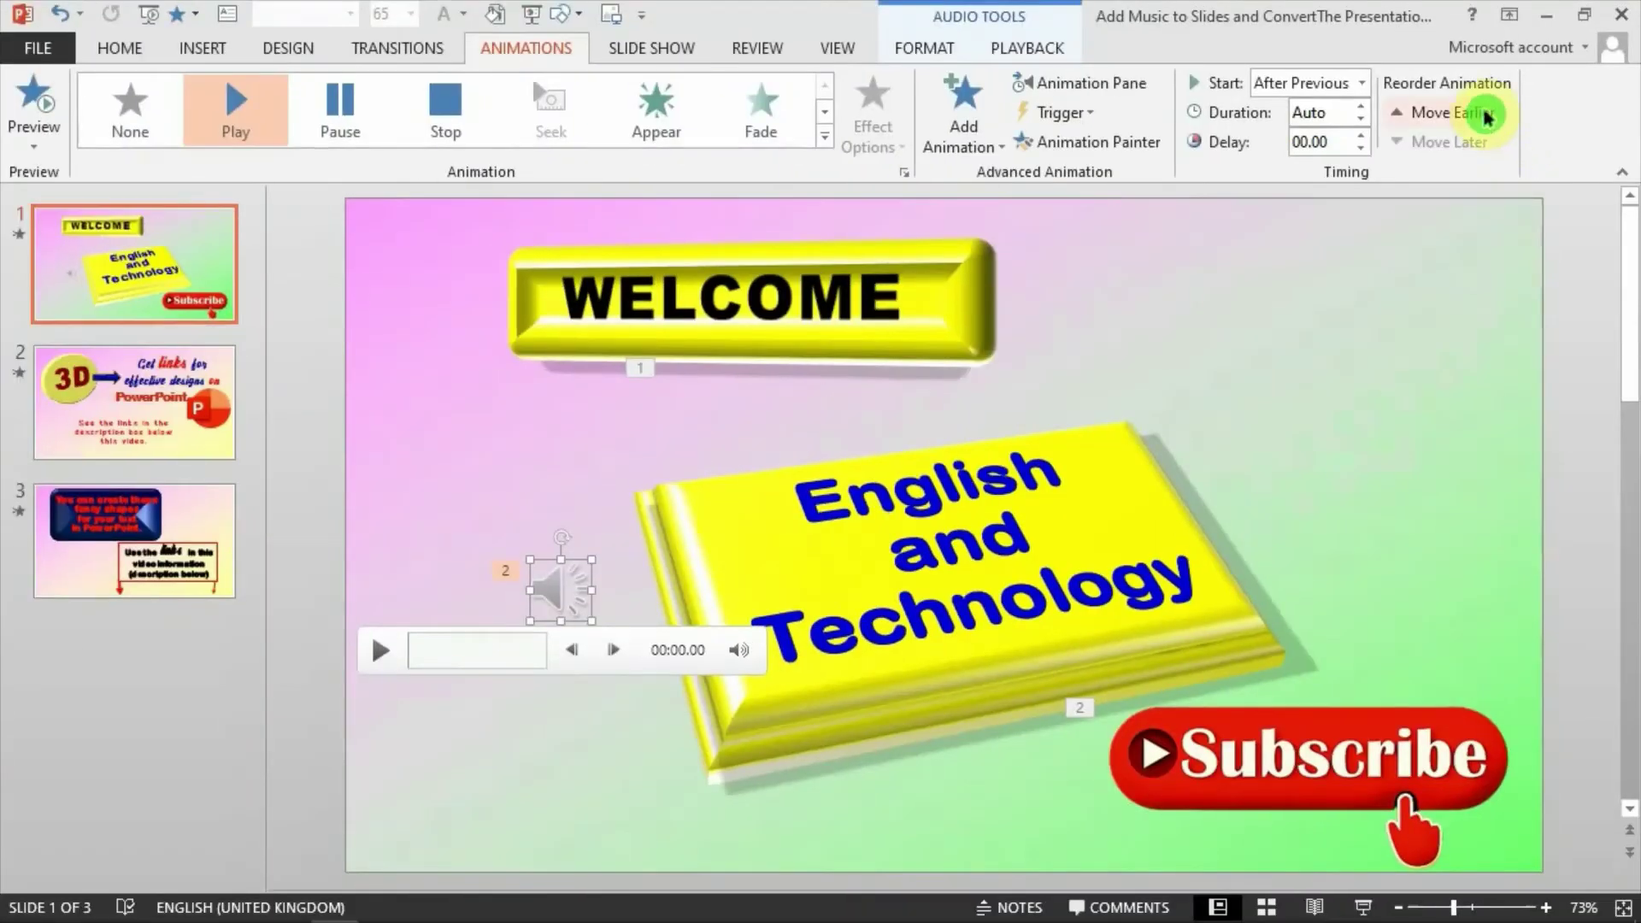
pyautogui.click(1390, 101)
pyautogui.click(1487, 116)
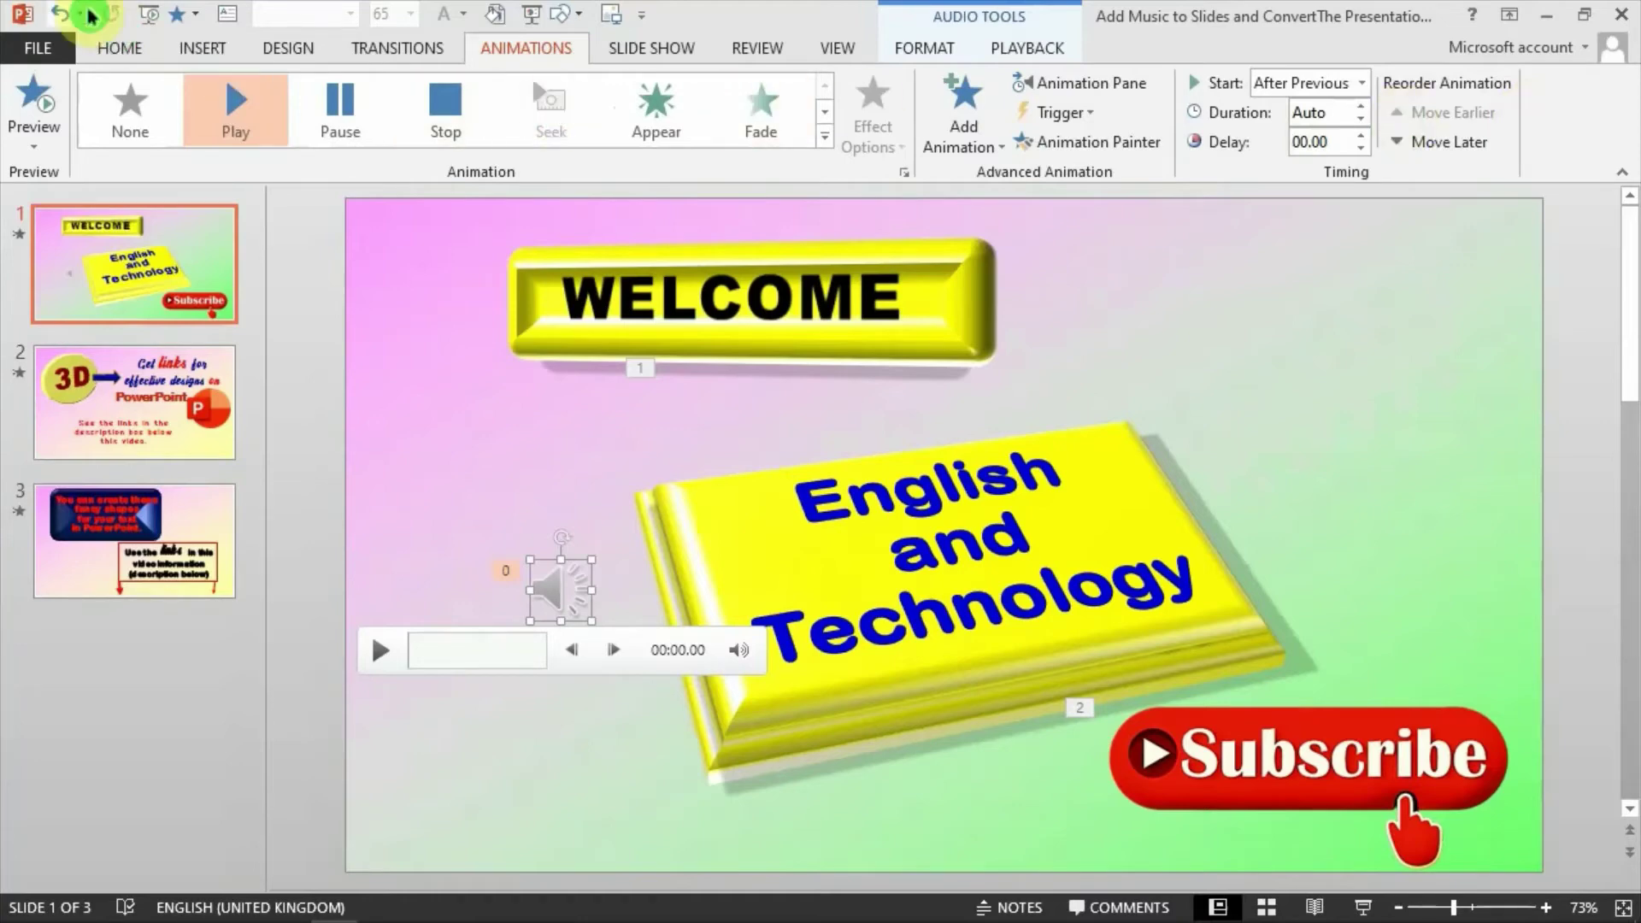
# - Run the slide show from the beginning to hear the music, then return to the Home tab
pyautogui.click(151, 15)
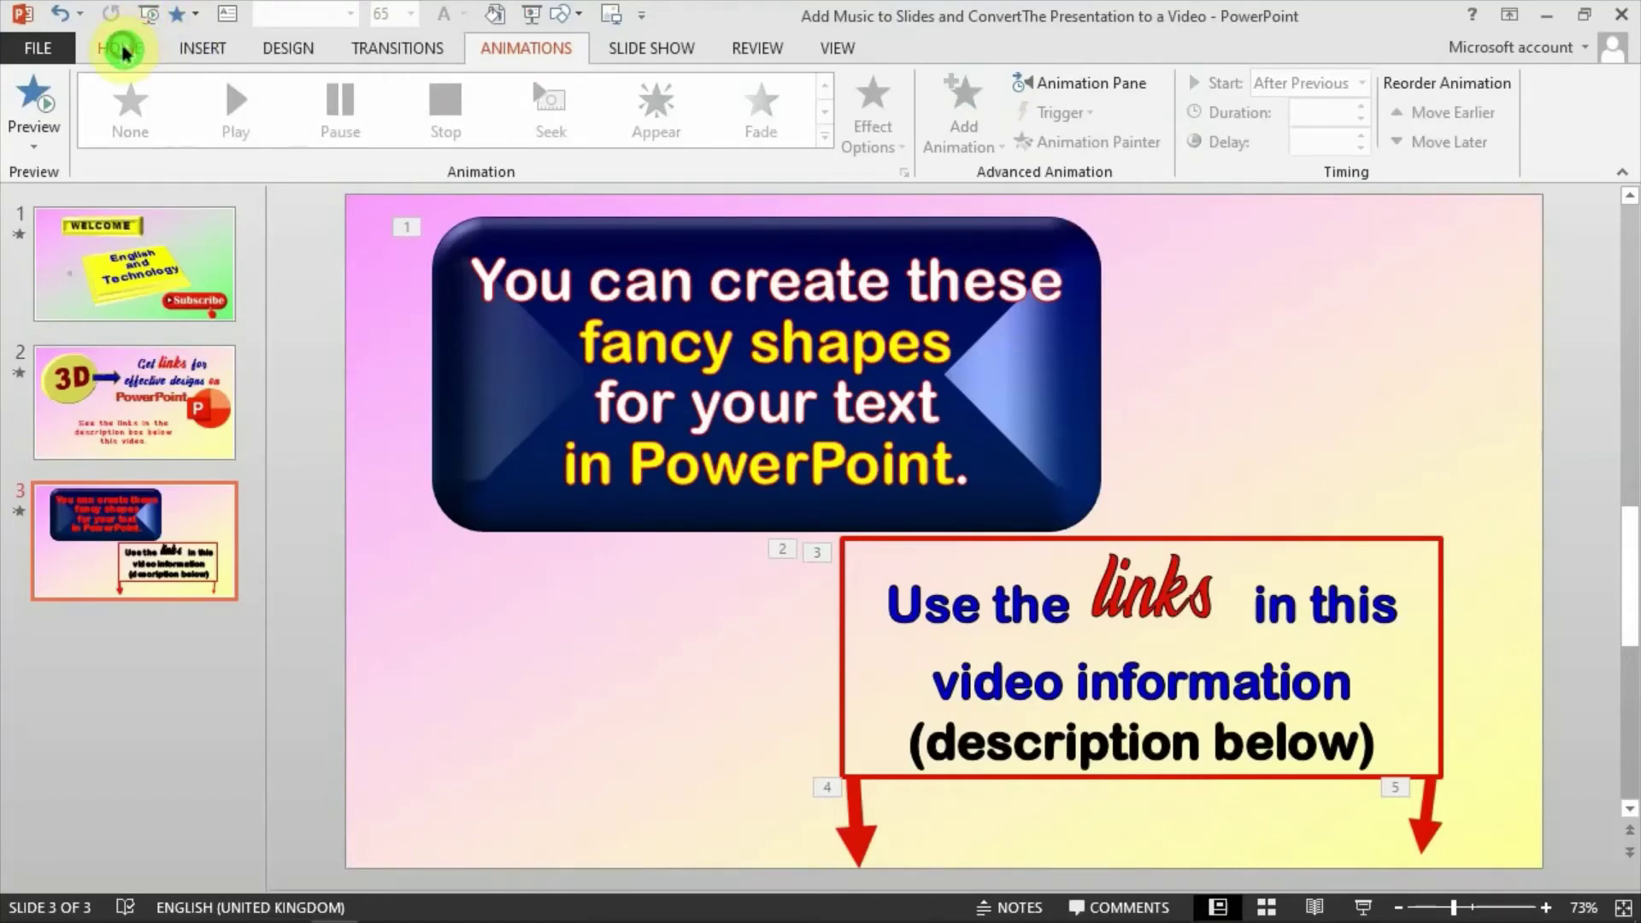
pyautogui.click(125, 51)
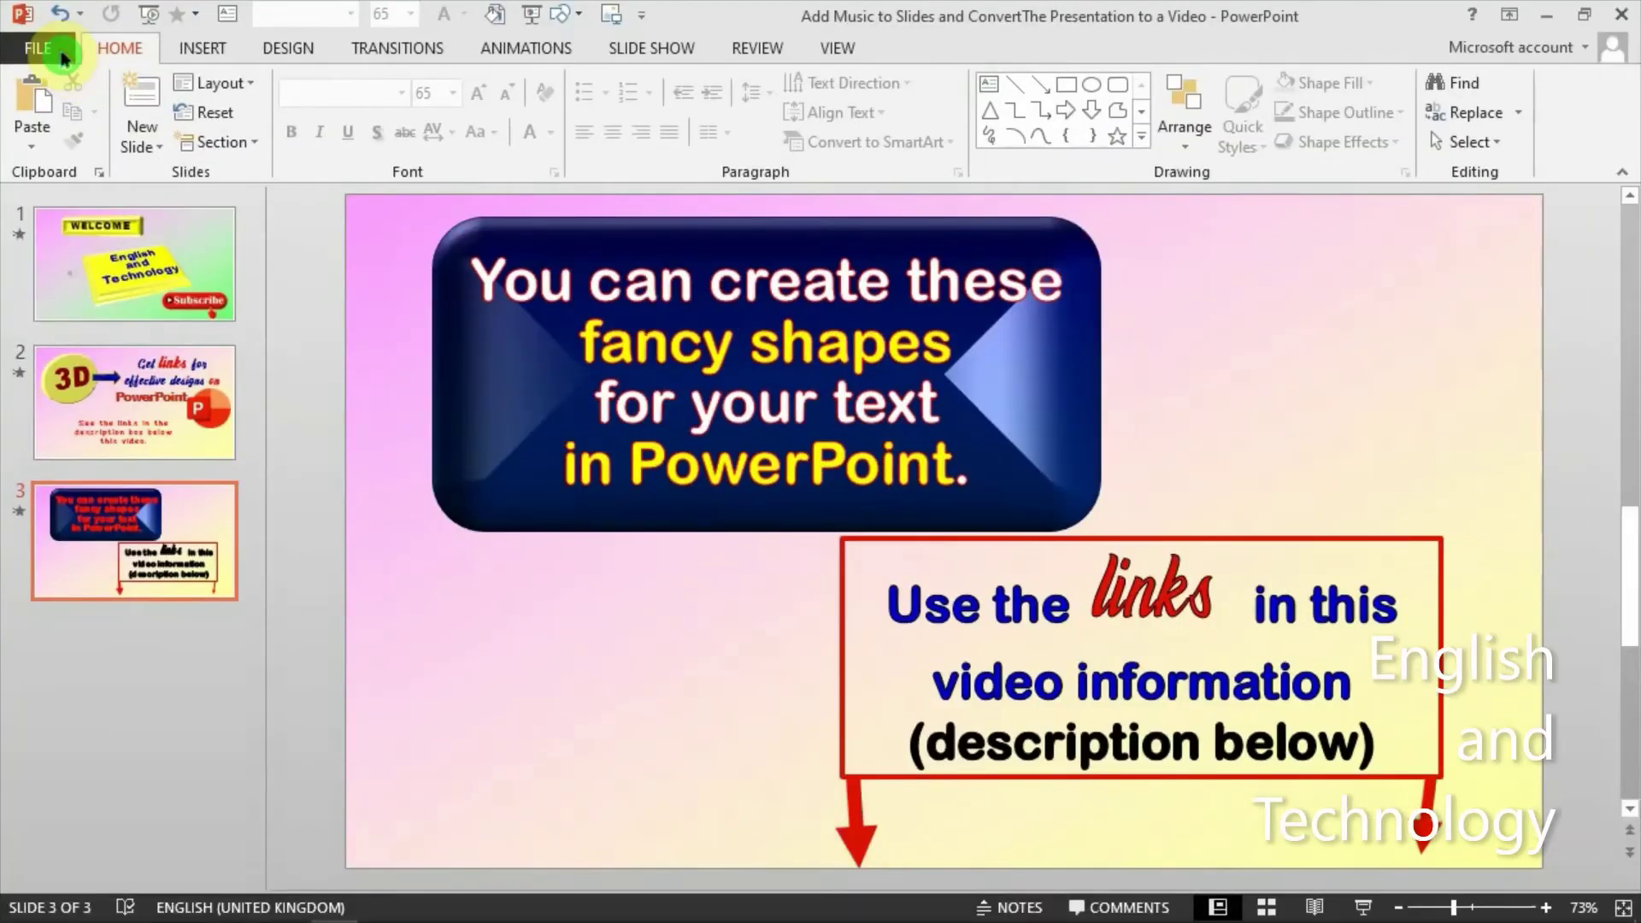
# - Open the Save As dialog in the Desktop folder from File > Save As > Computer
pyautogui.click(77, 75)
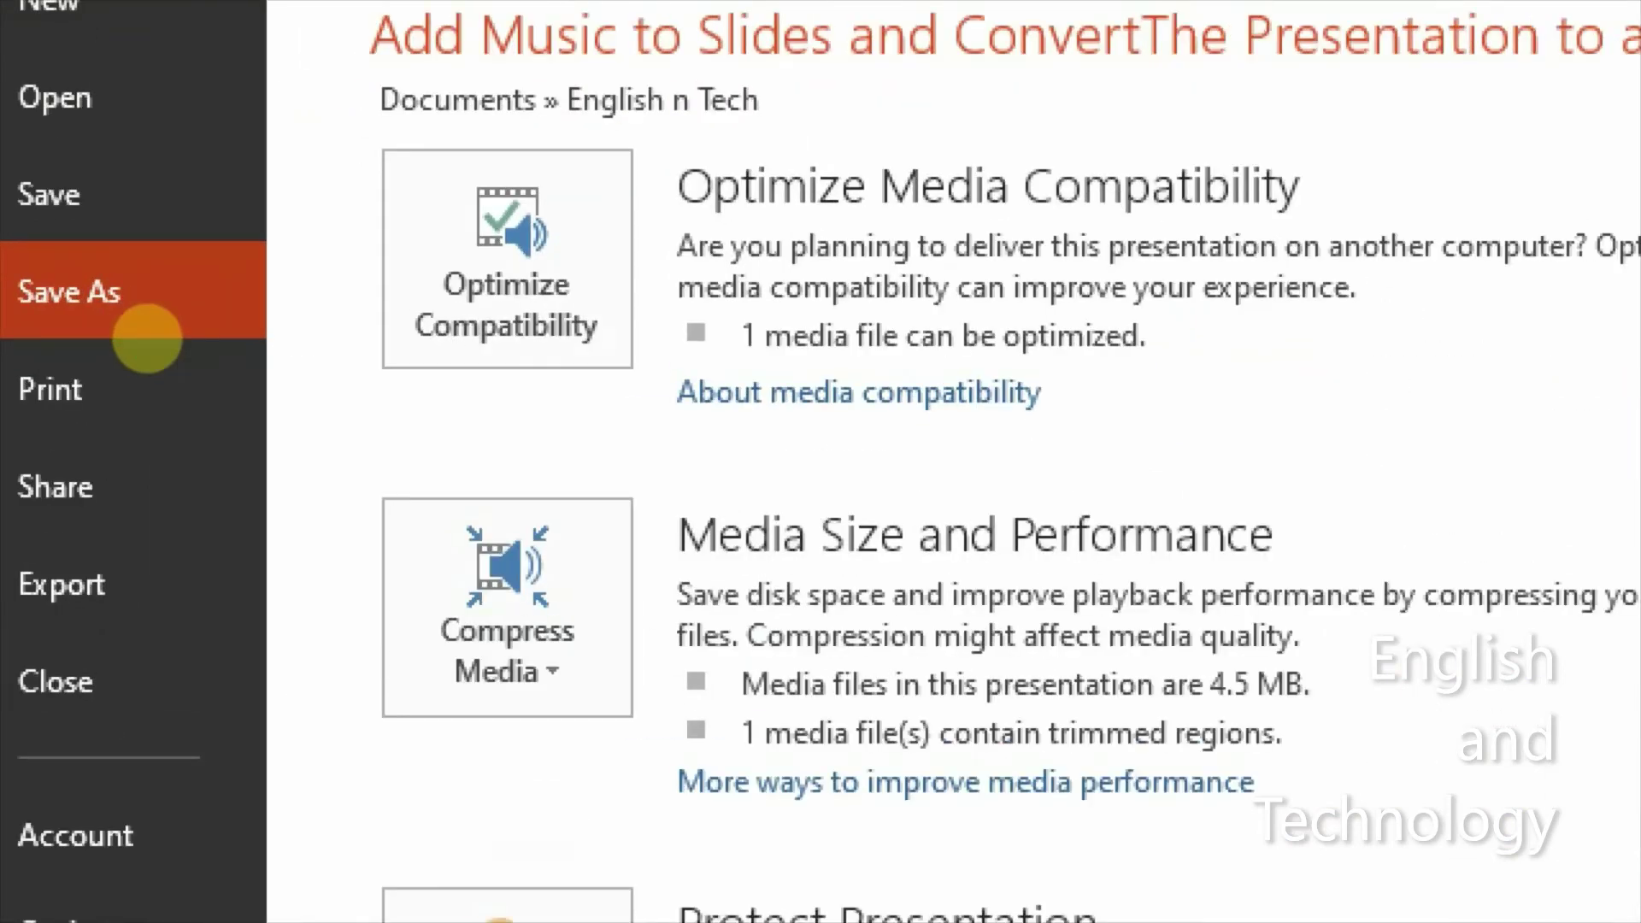
pyautogui.click(98, 318)
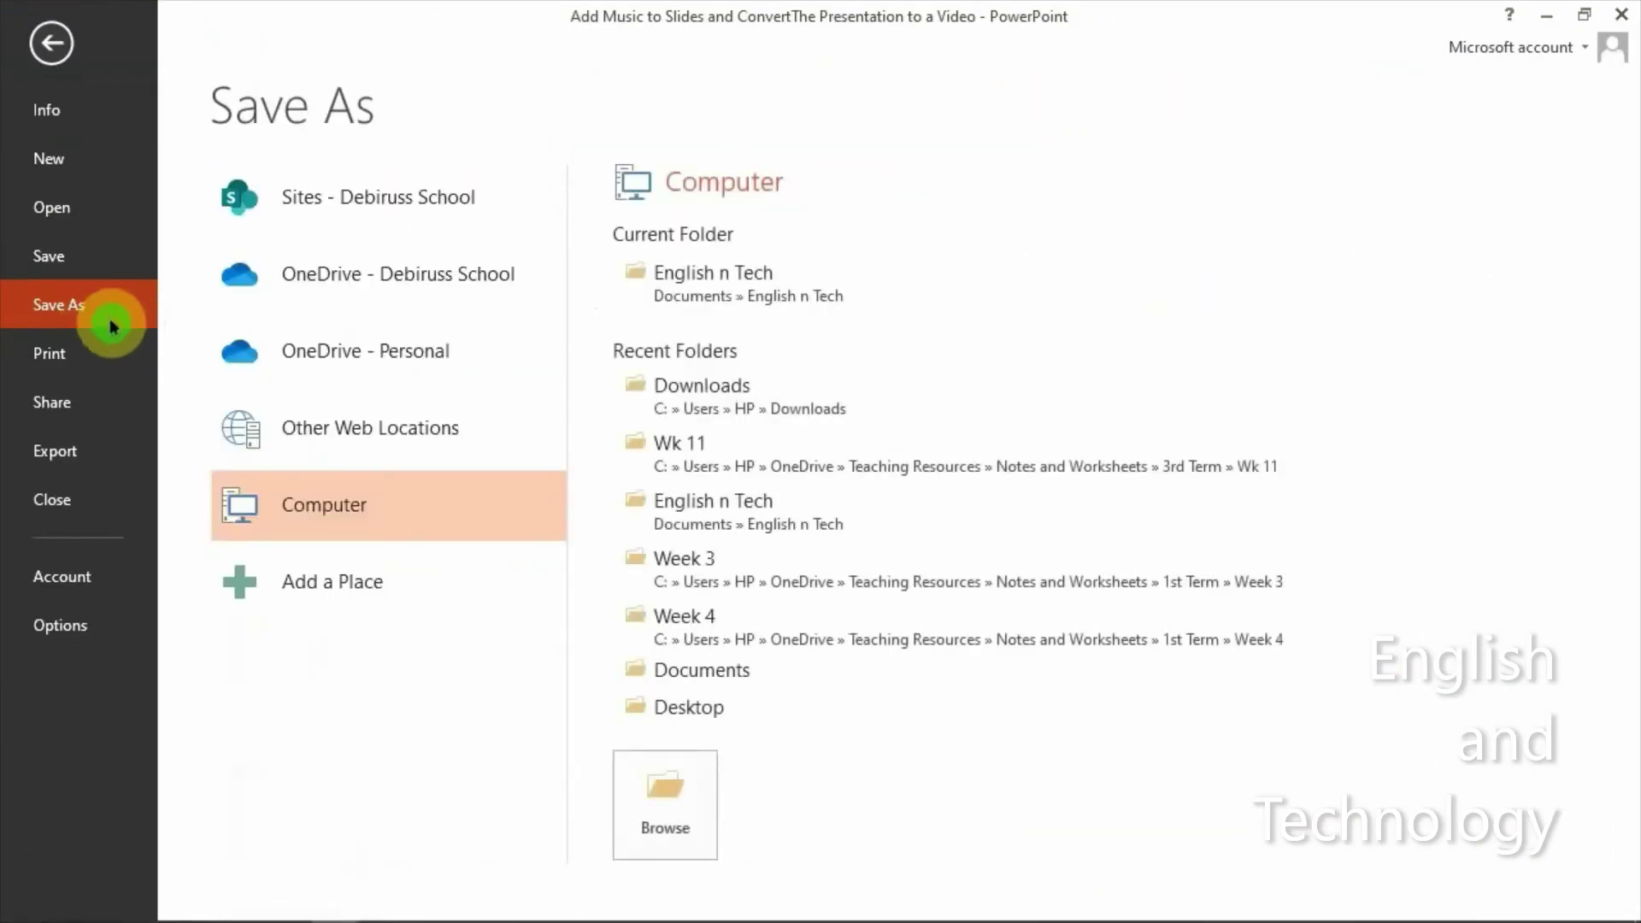
pyautogui.click(408, 513)
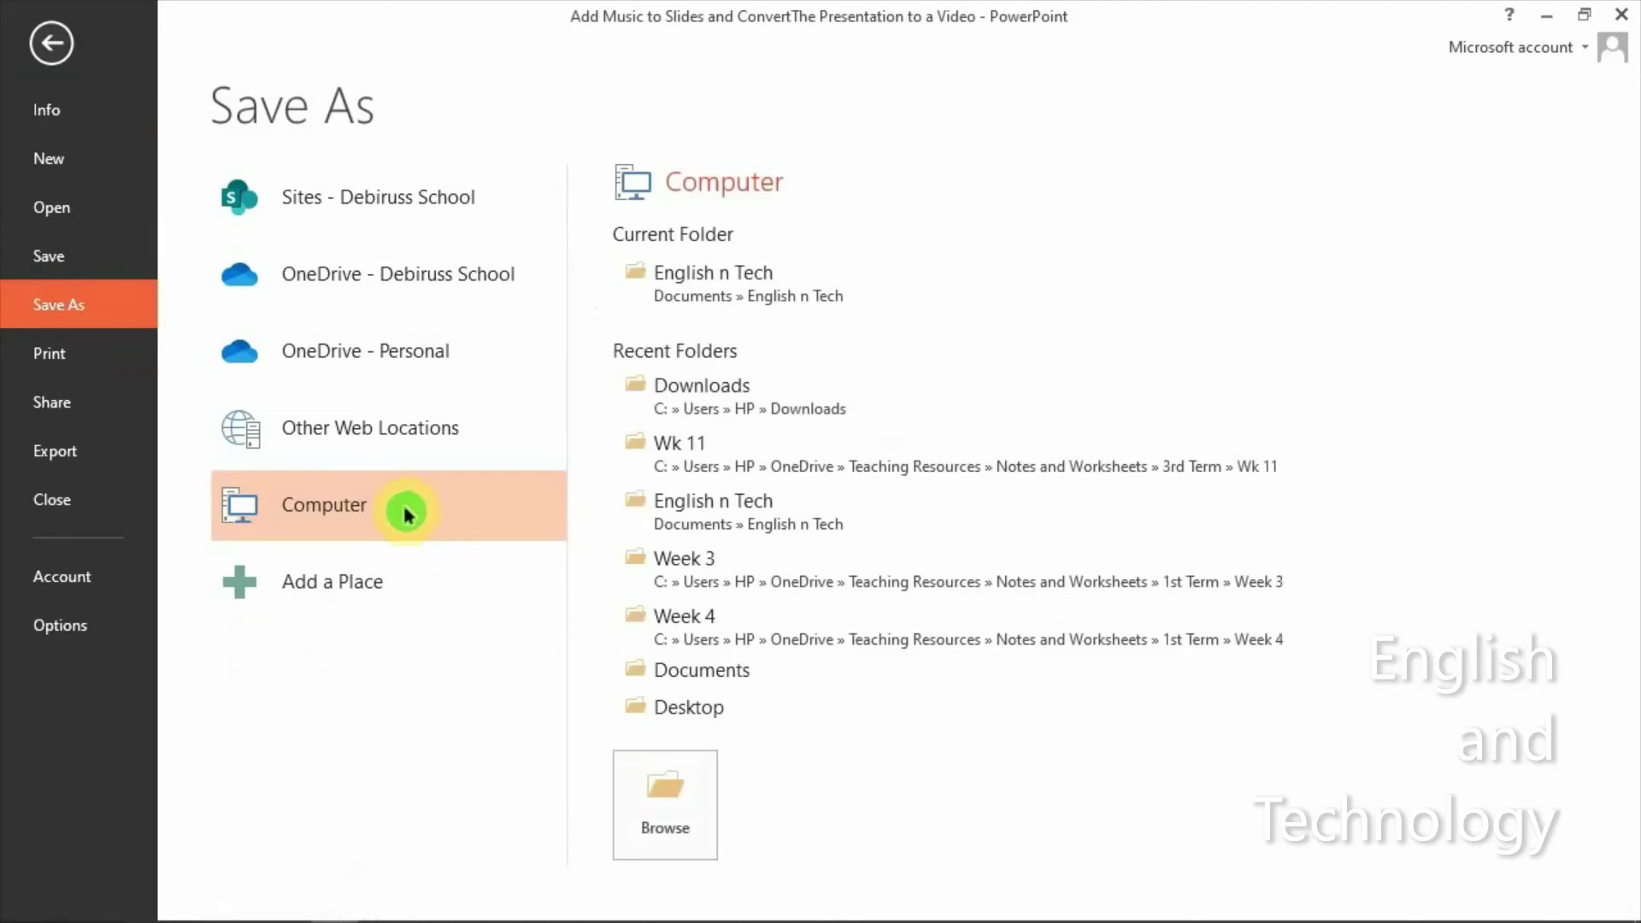
pyautogui.click(783, 703)
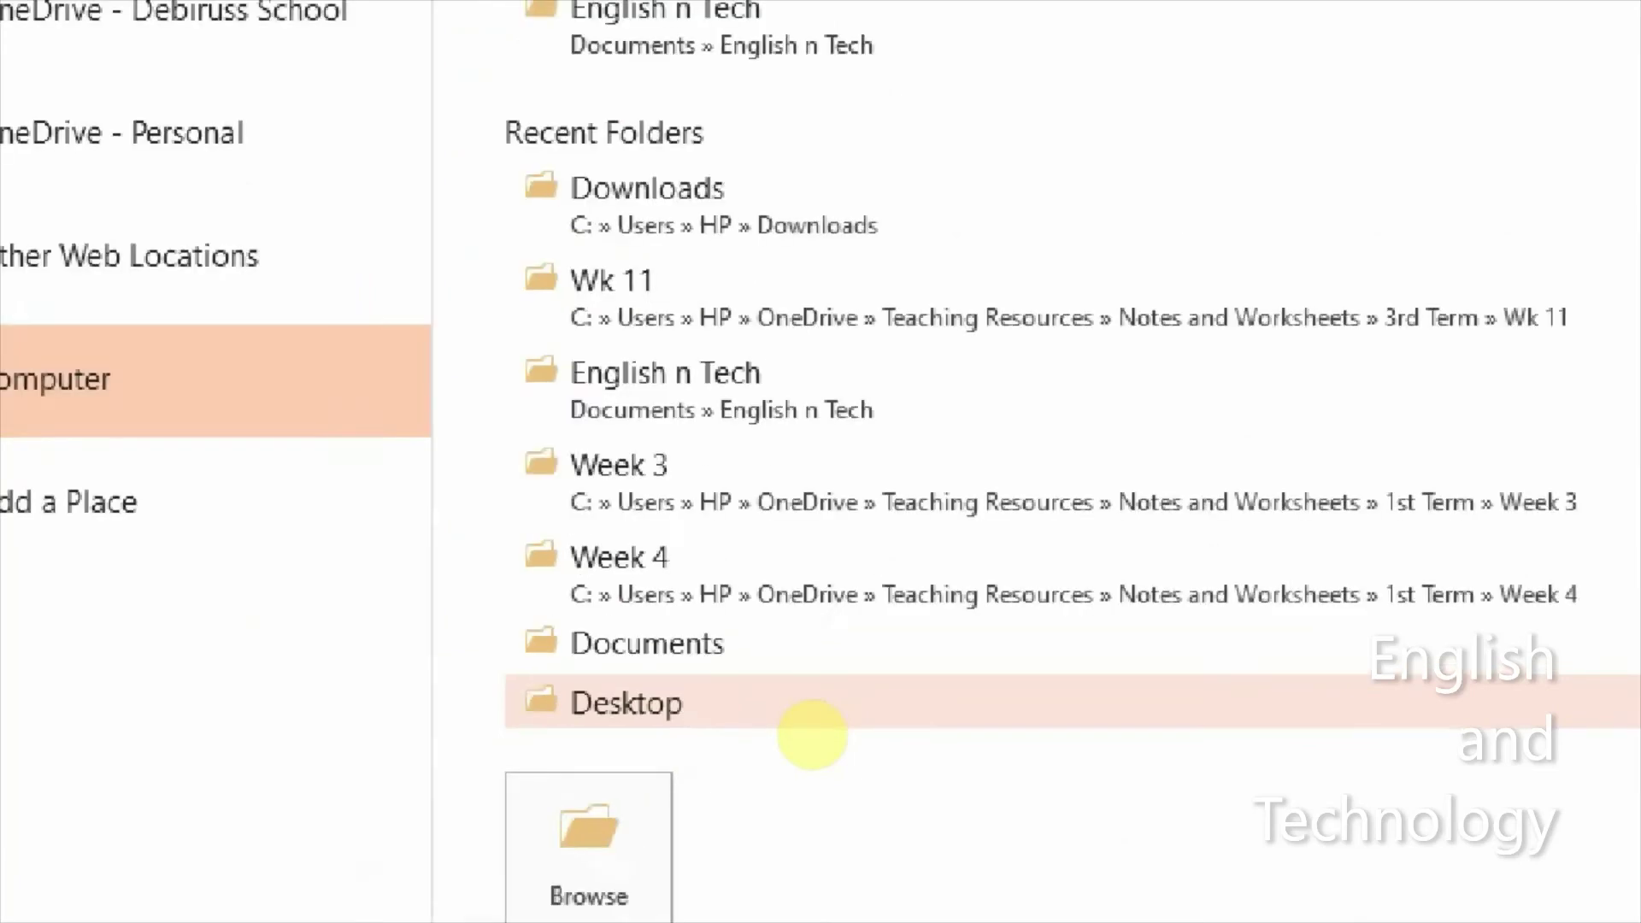
pyautogui.click(795, 720)
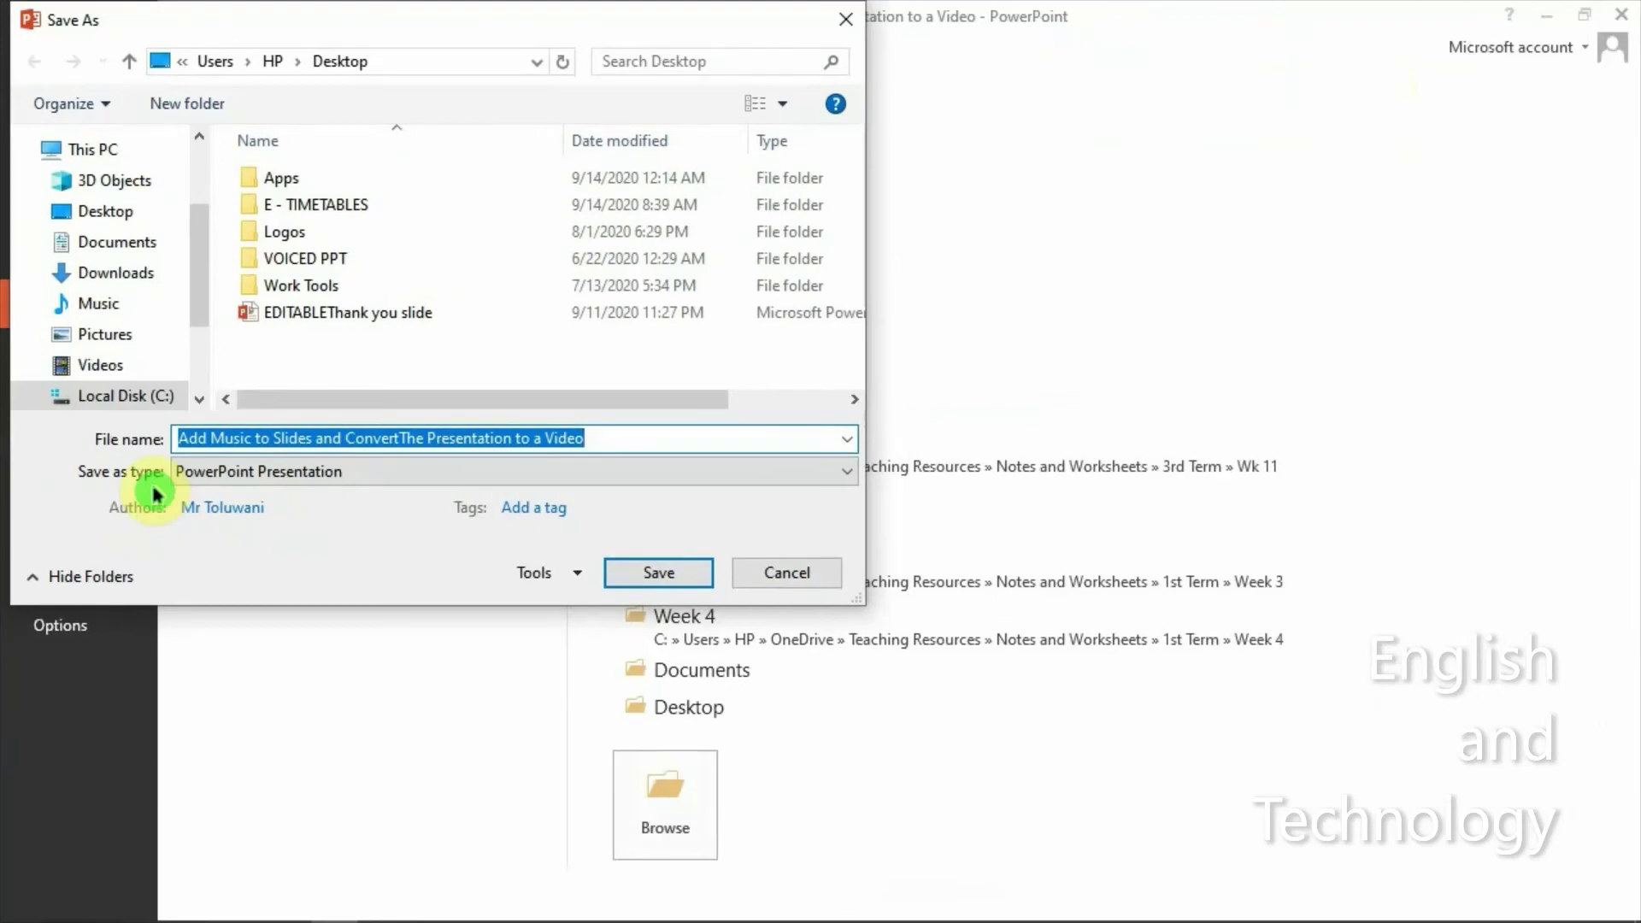
# - Save the deck to the Desktop as an MPEG-4 Video file
pyautogui.click(842, 477)
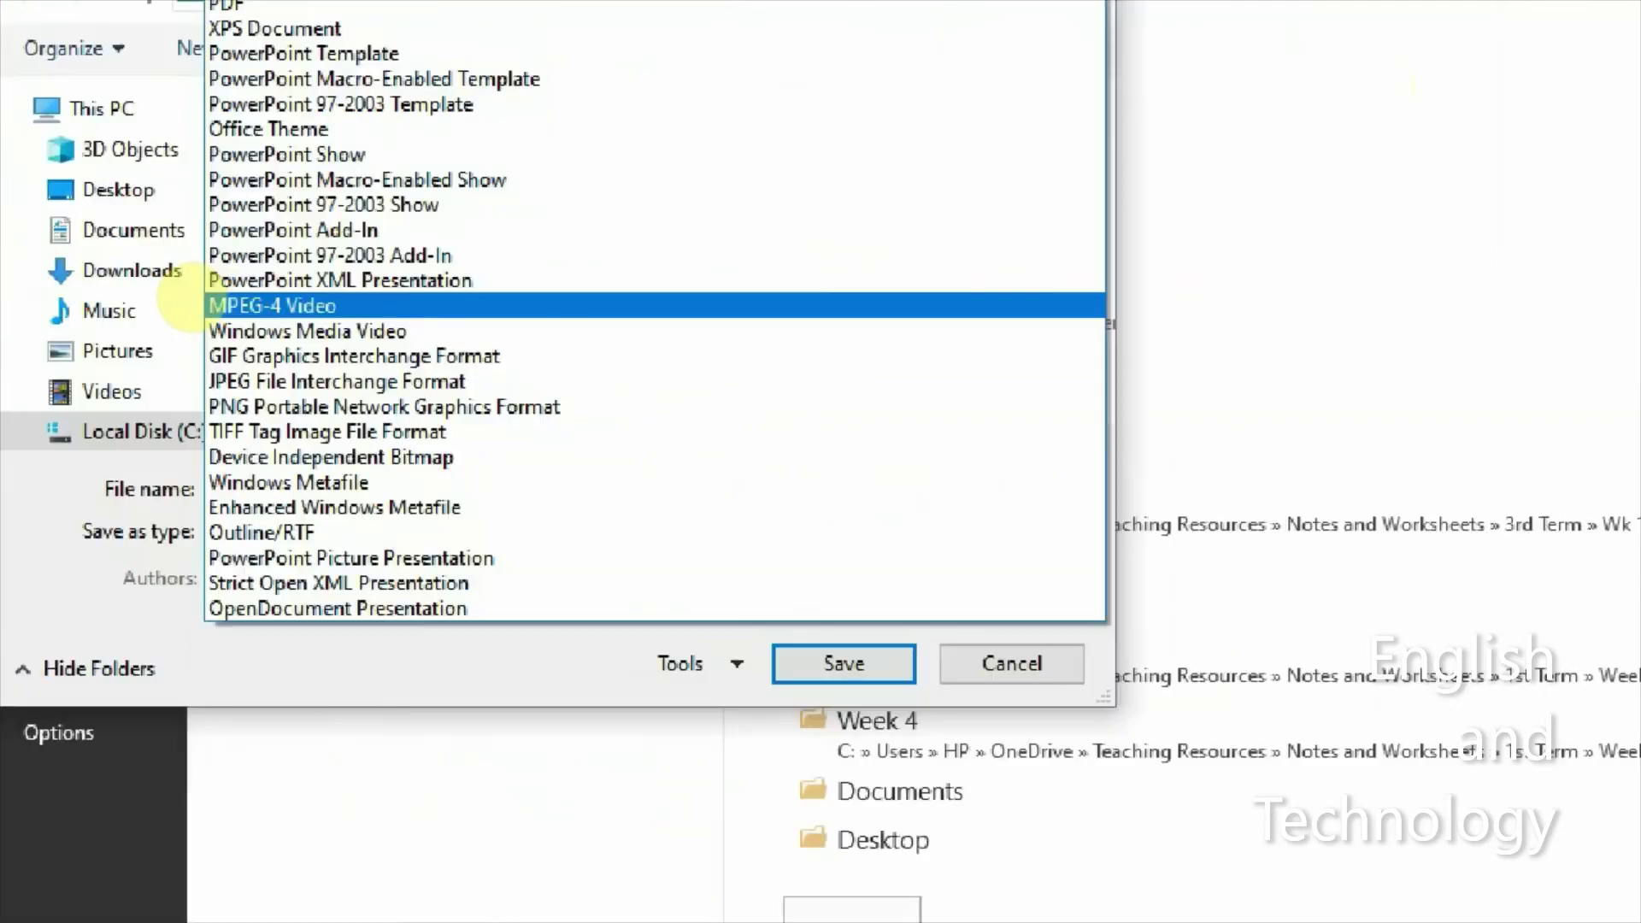
pyautogui.click(183, 295)
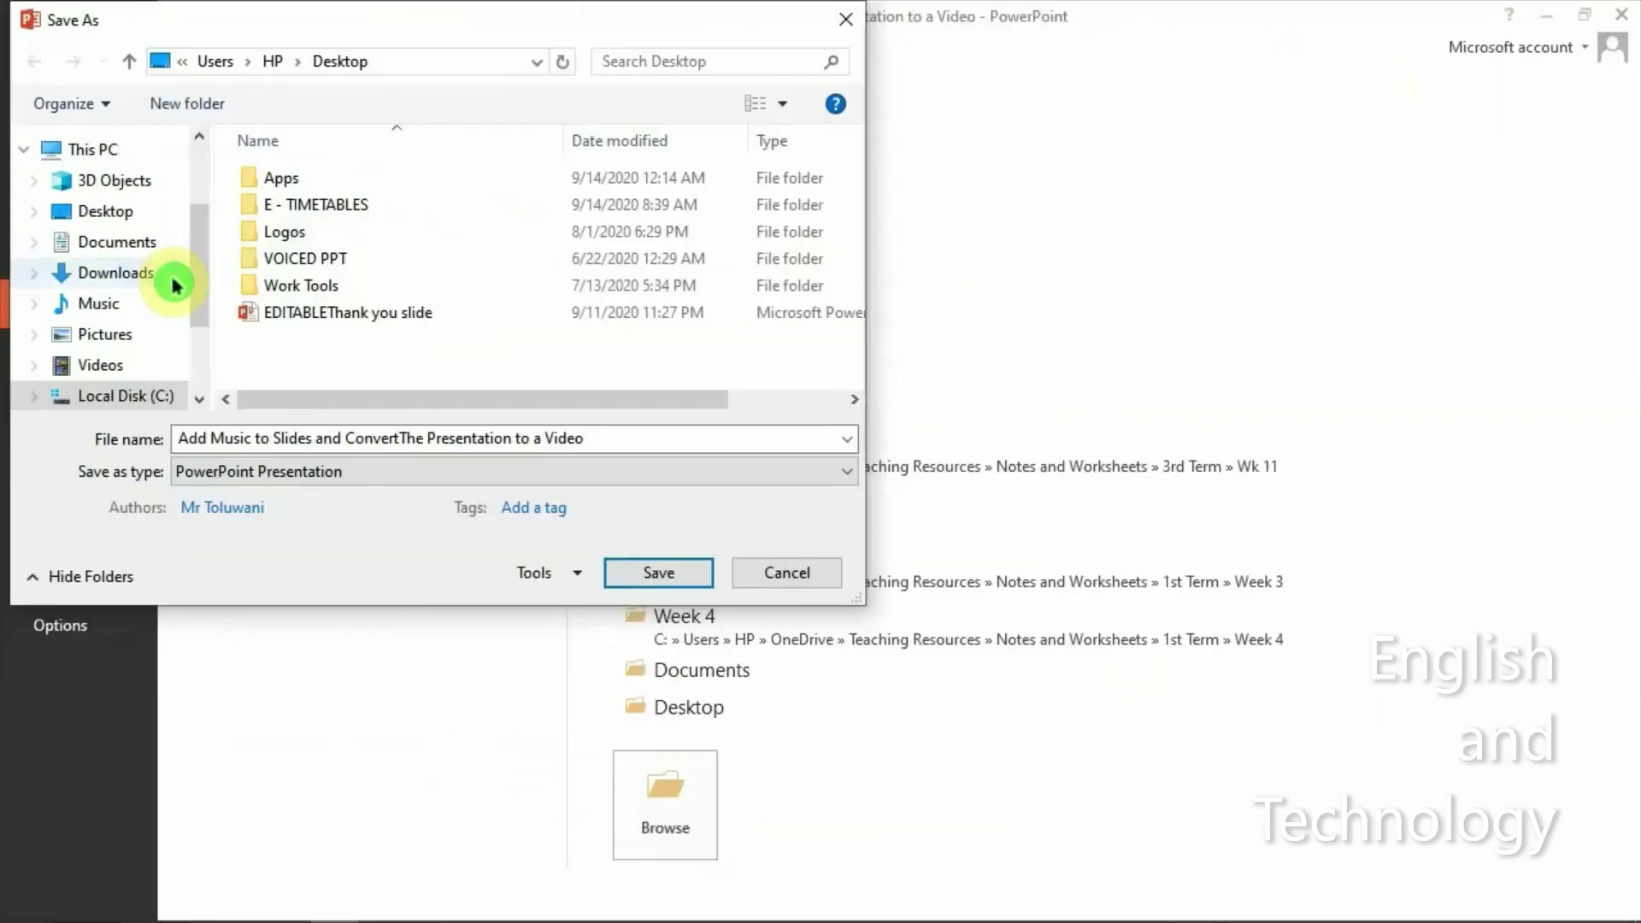
pyautogui.click(312, 475)
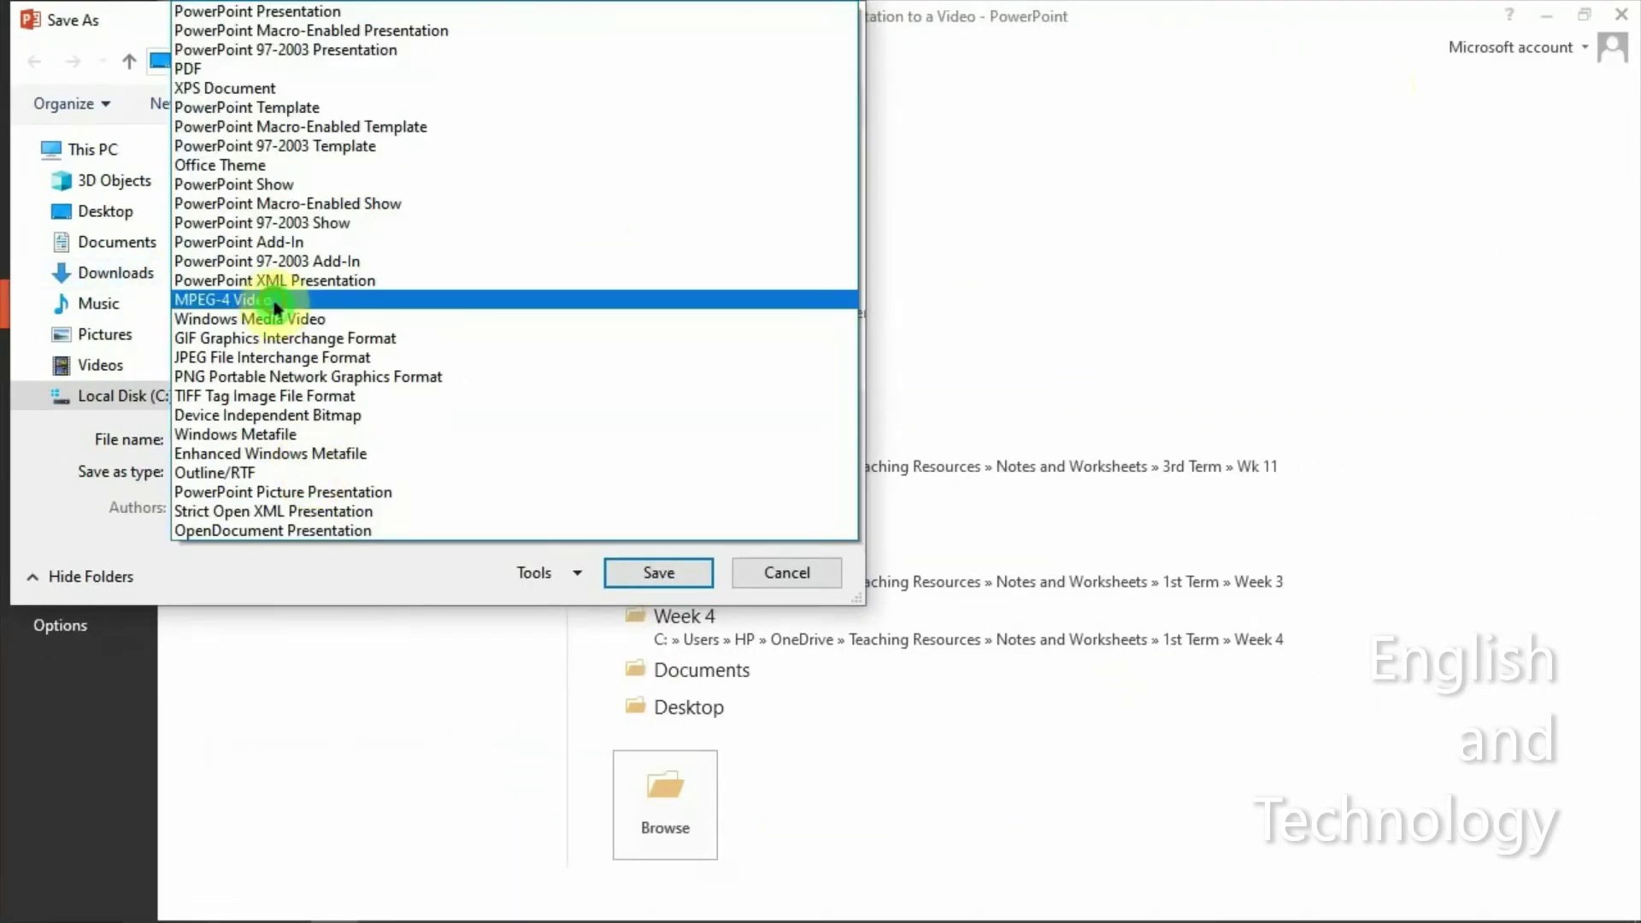
pyautogui.click(276, 301)
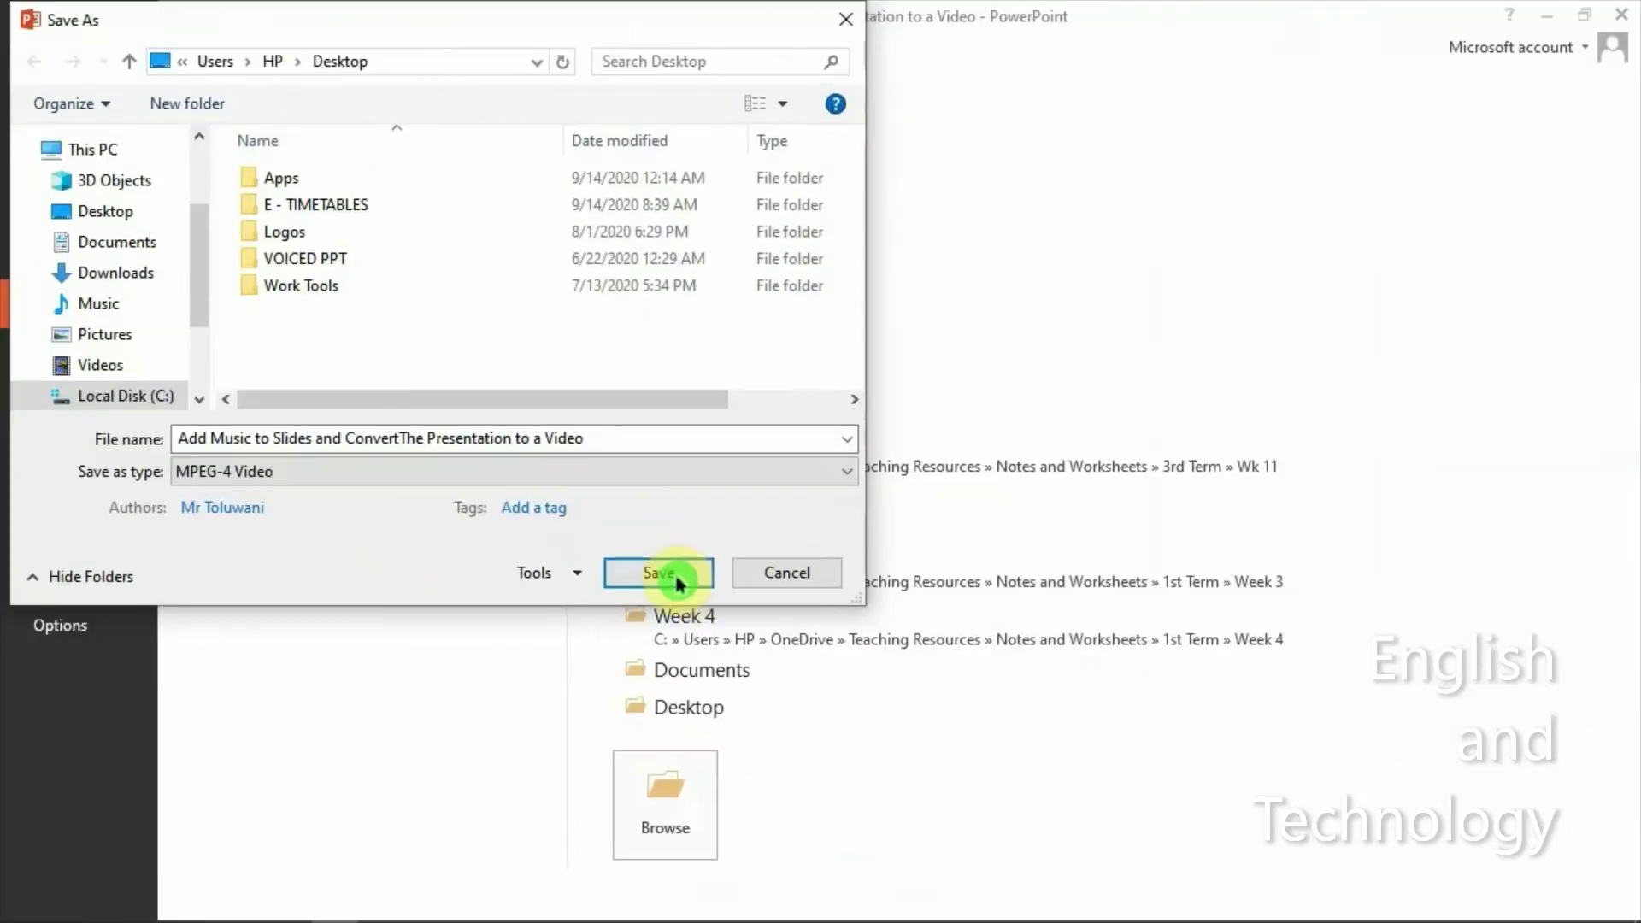
pyautogui.click(672, 584)
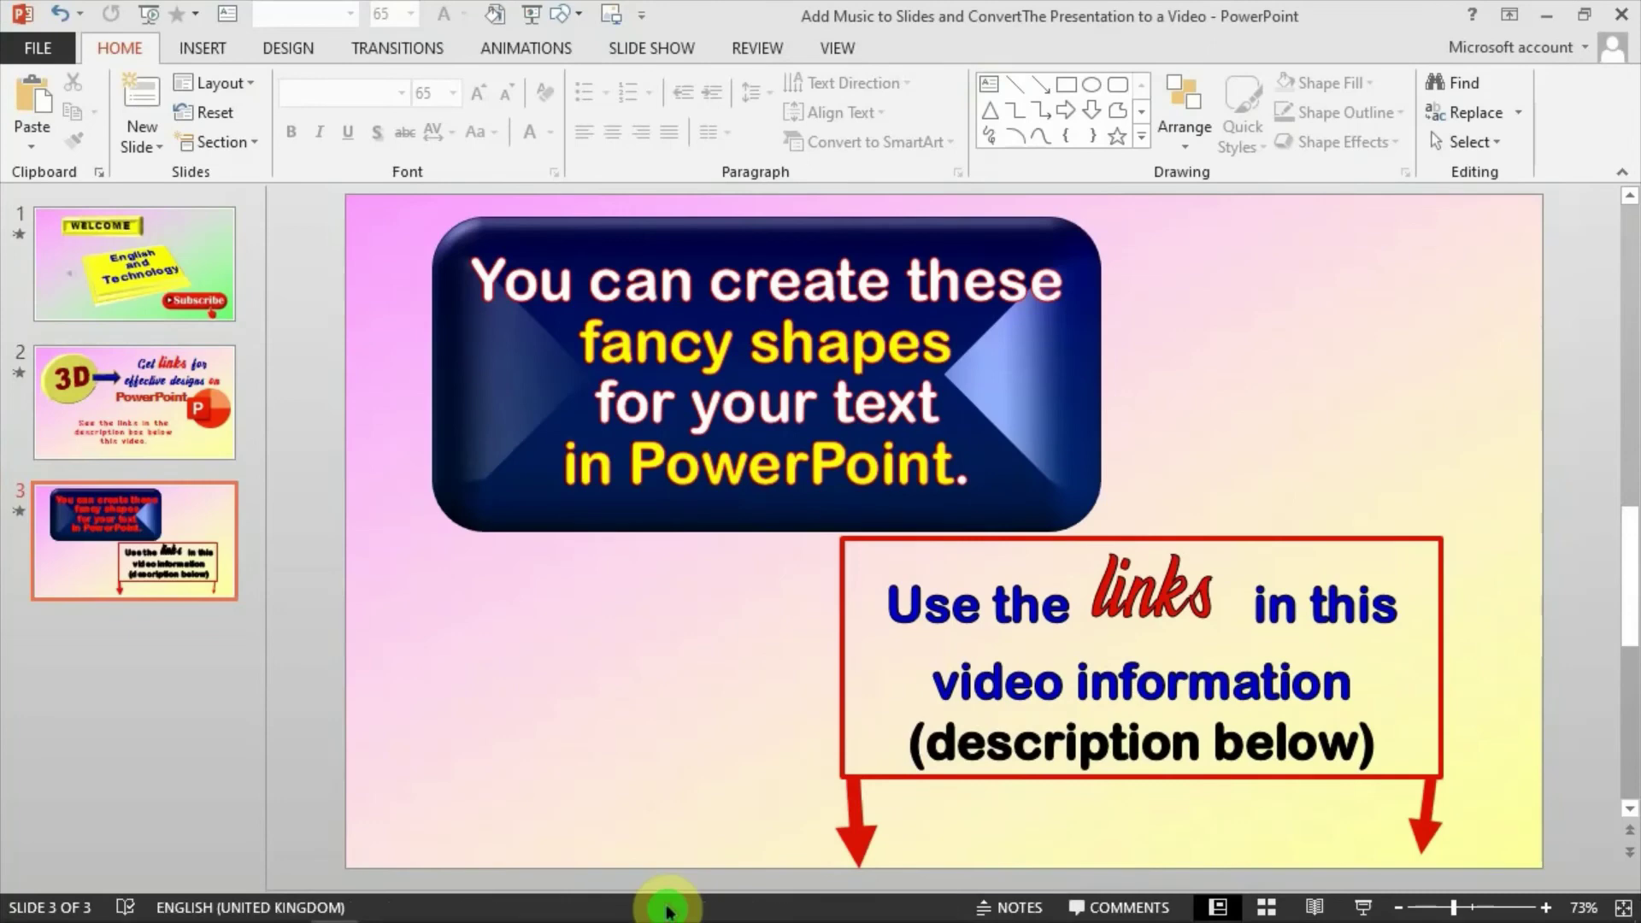
# - Wait for the MP4 video export to complete
pyautogui.moveTo(938, 909)
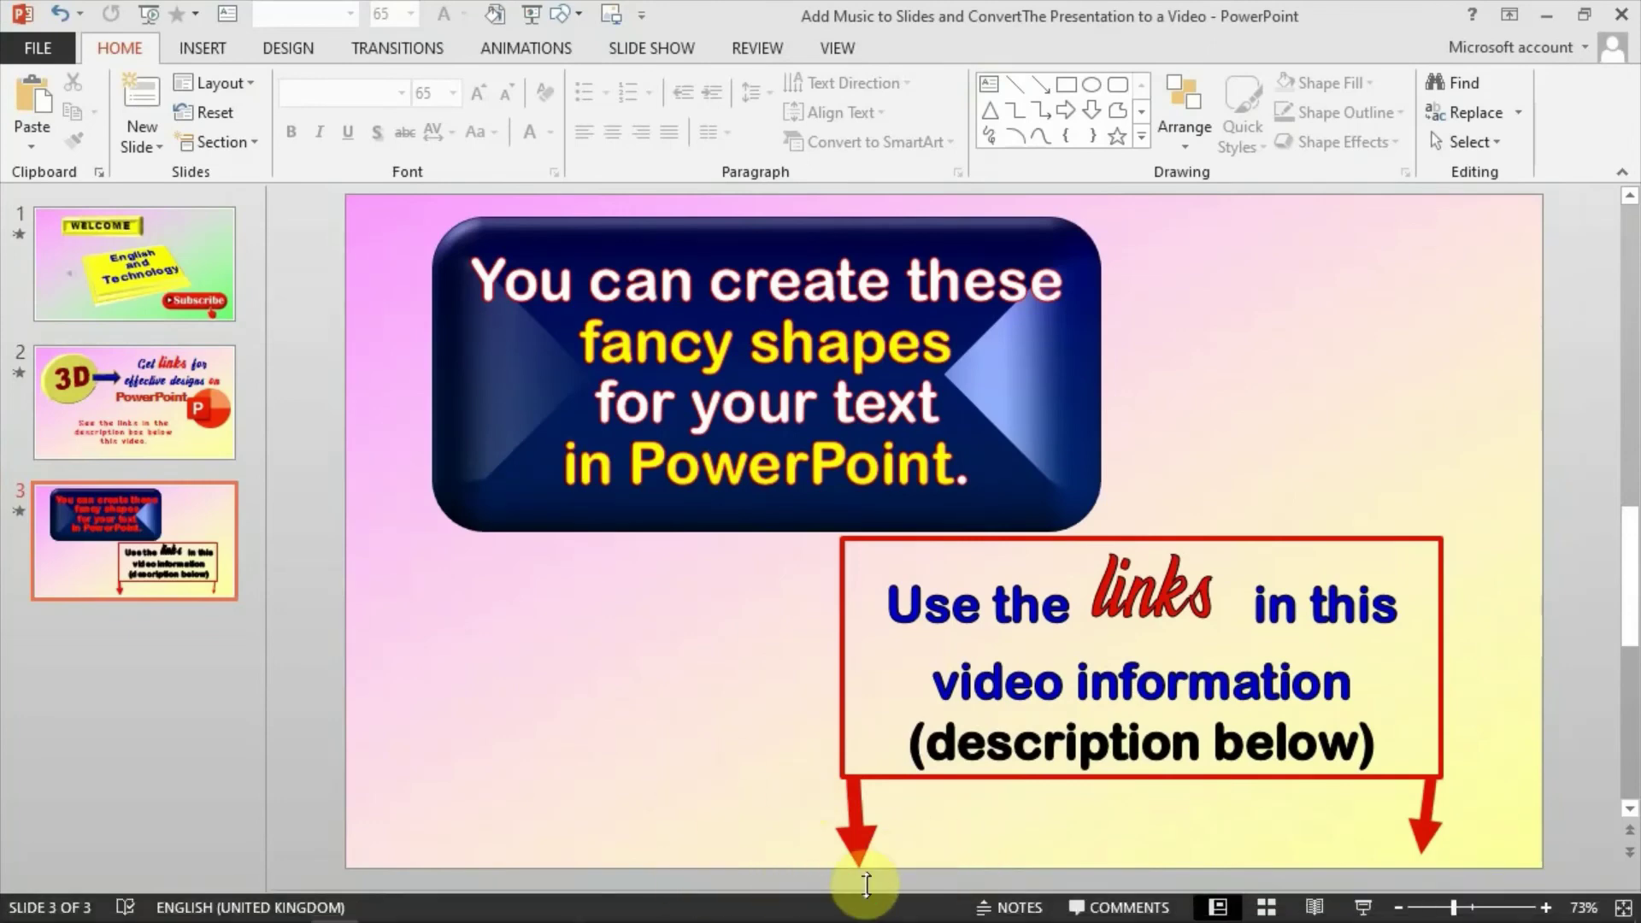
# - Minimize PowerPoint, confirm the exported MP4 in the Desktop folder, and select its desktop icon
pyautogui.click(1552, 17)
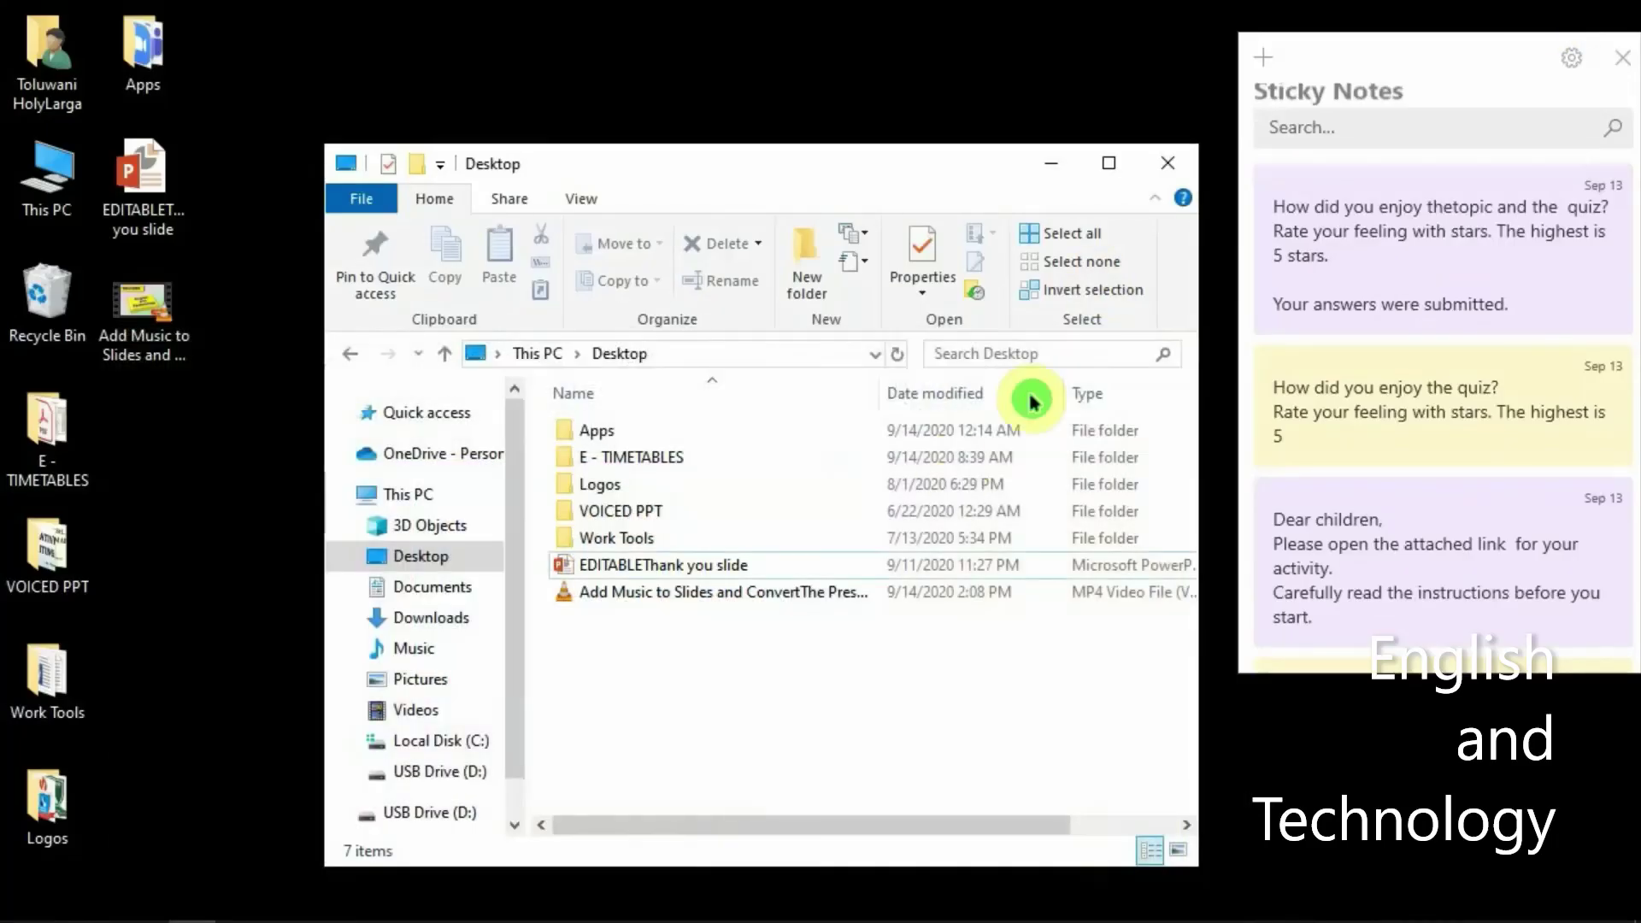
pyautogui.click(845, 596)
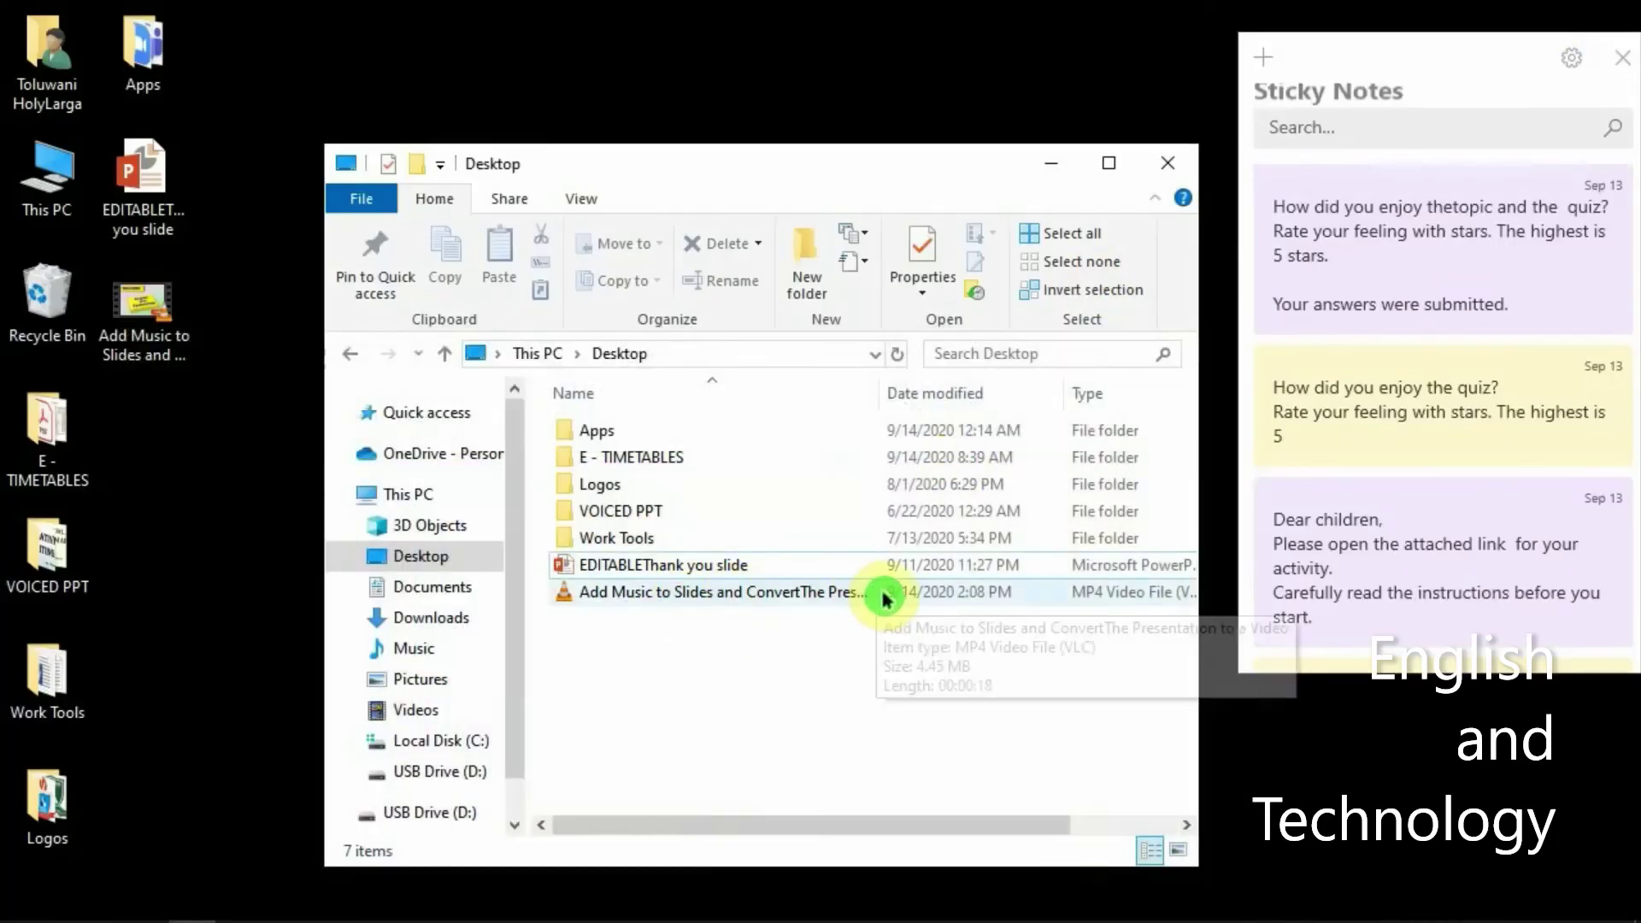
pyautogui.click(1168, 164)
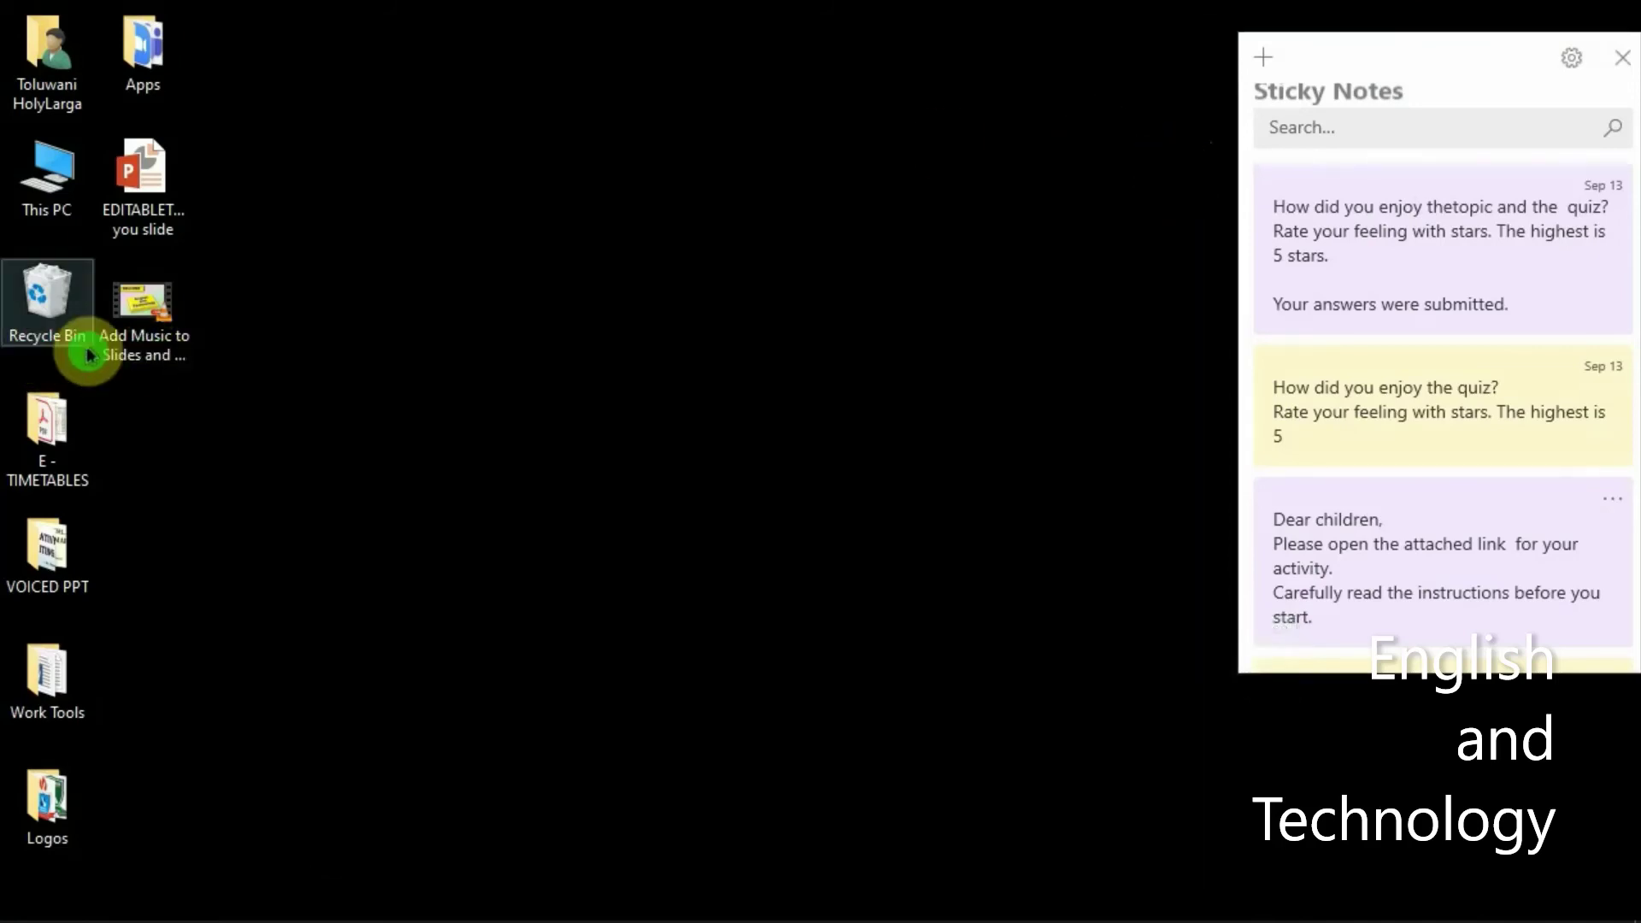
pyautogui.click(158, 366)
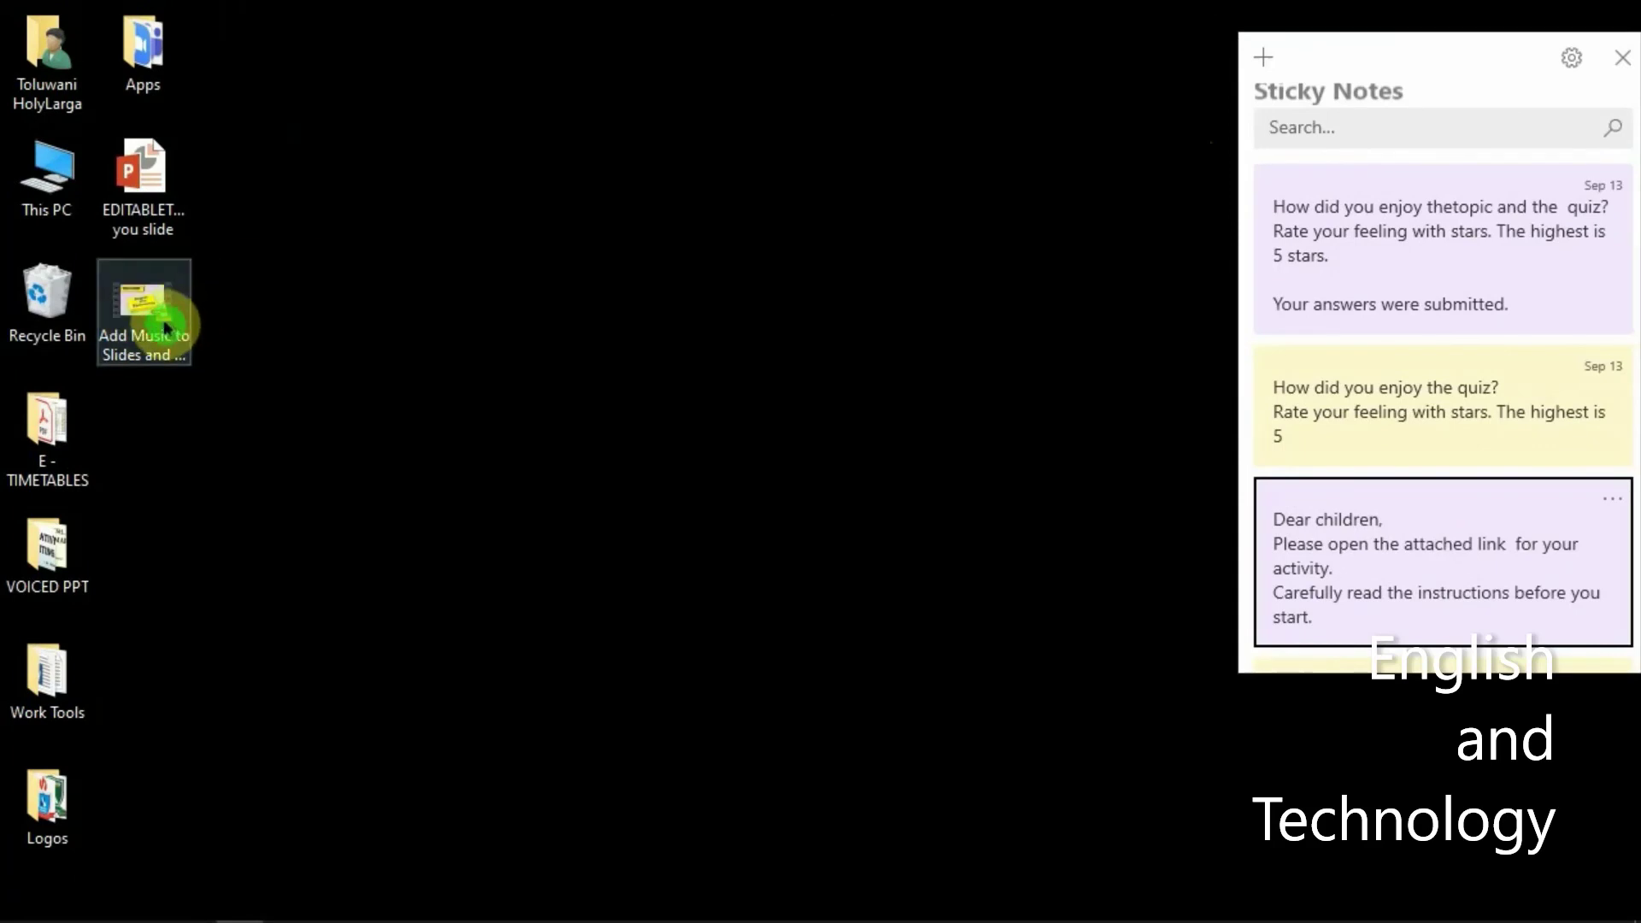
# - Play the 18-second MP4 in VLC, exit fullscreen, and return to PowerPoint
pyautogui.doubleClick(167, 328)
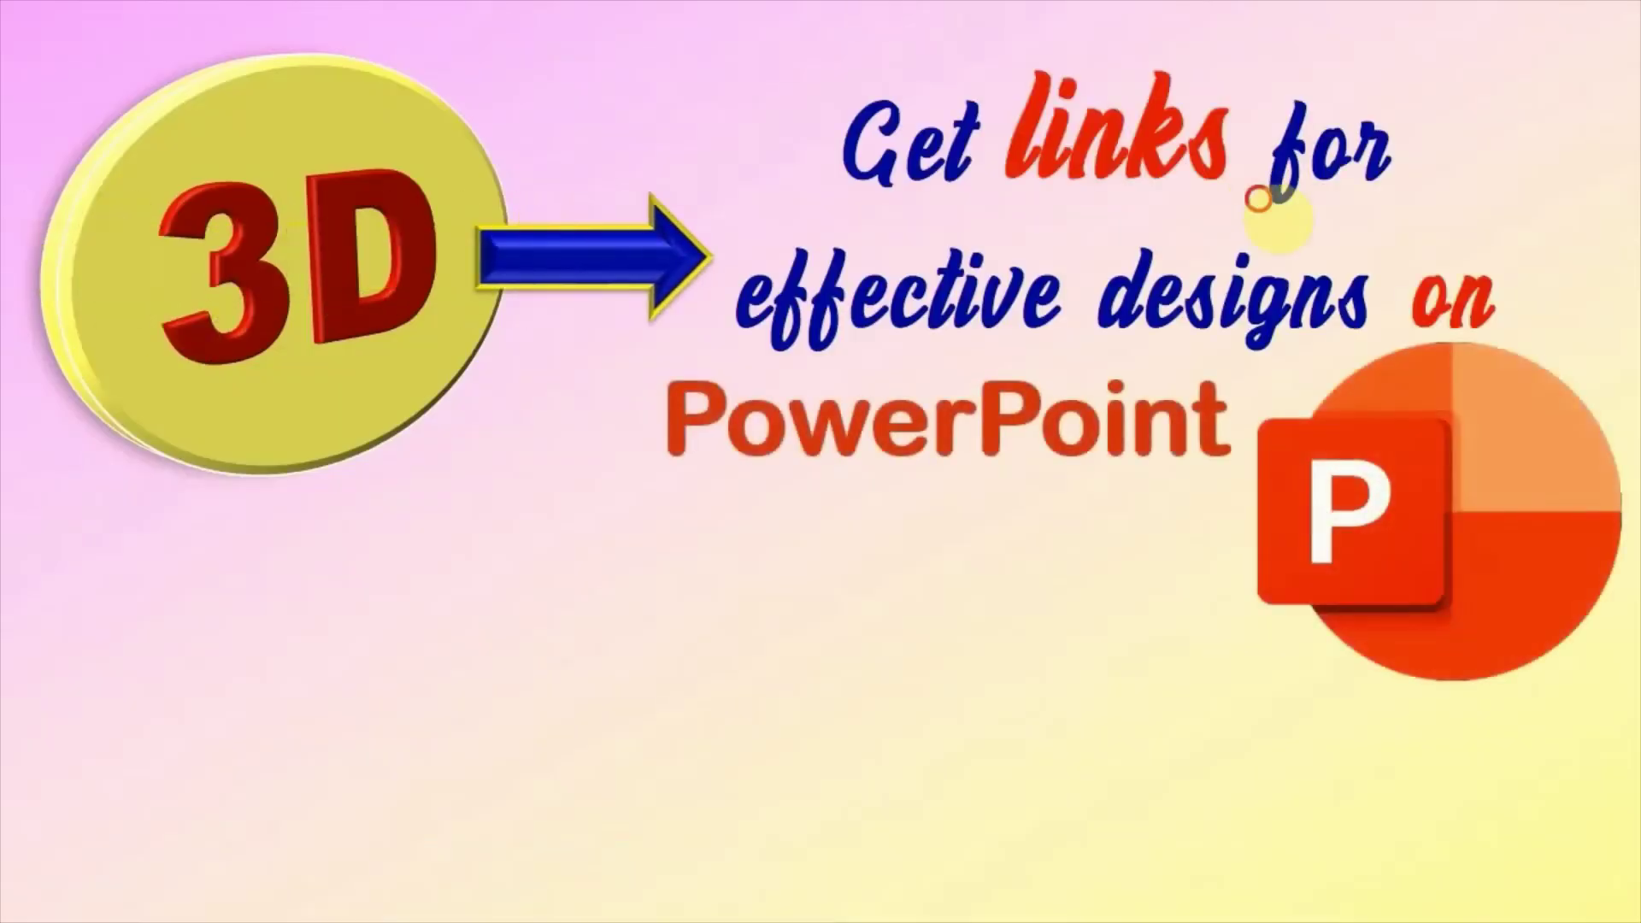
pyautogui.doubleClick(1261, 202)
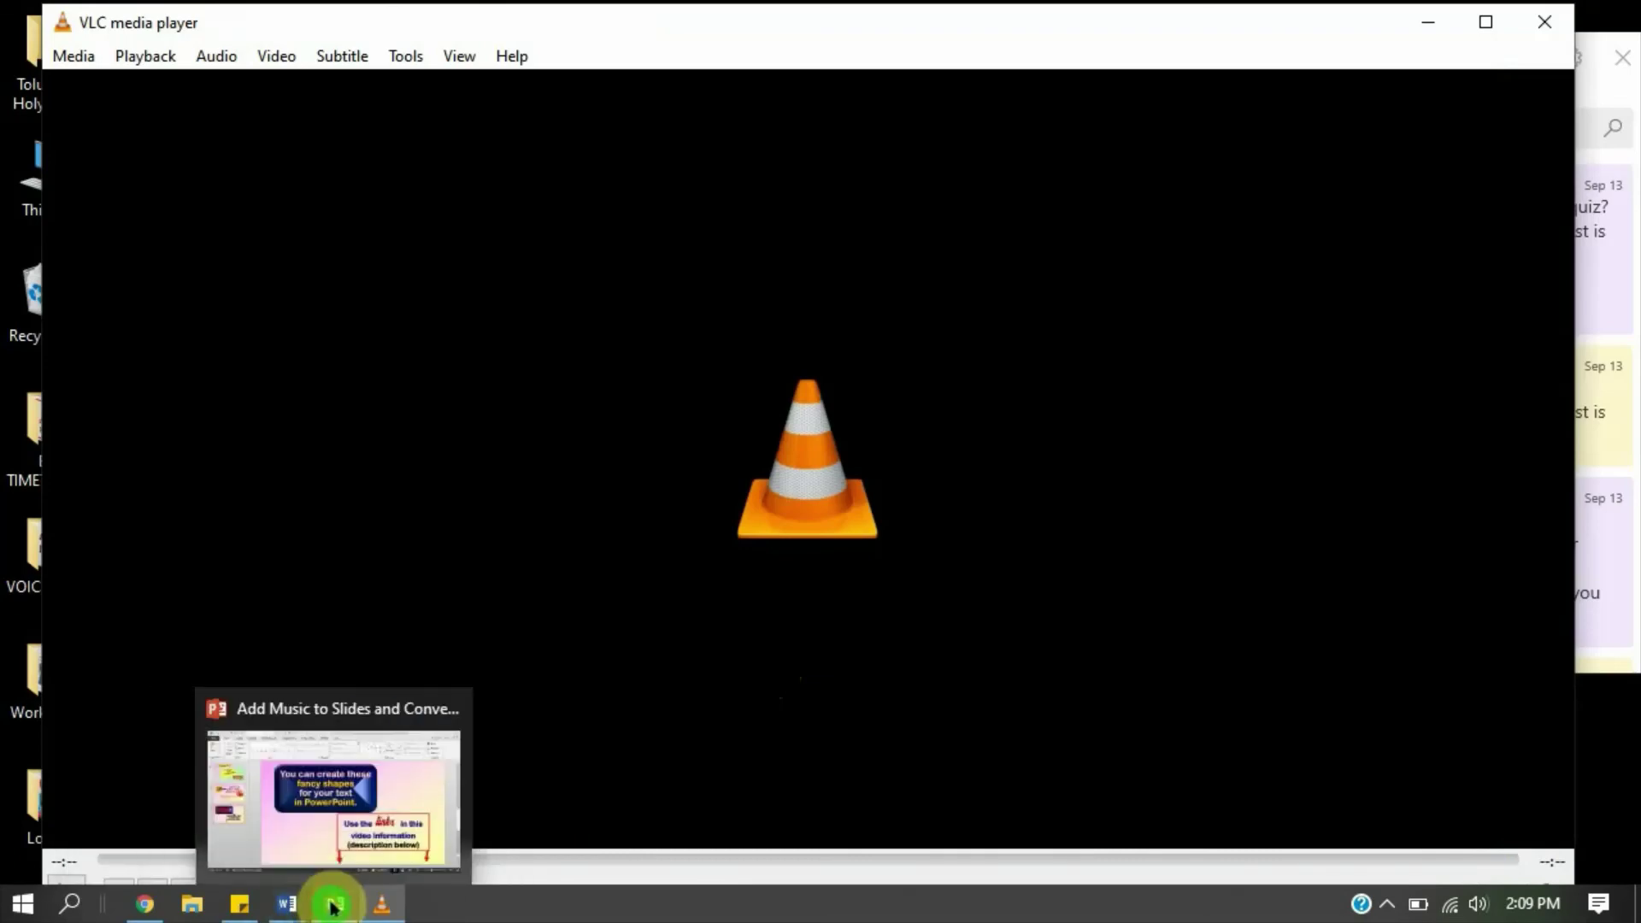
pyautogui.click(332, 905)
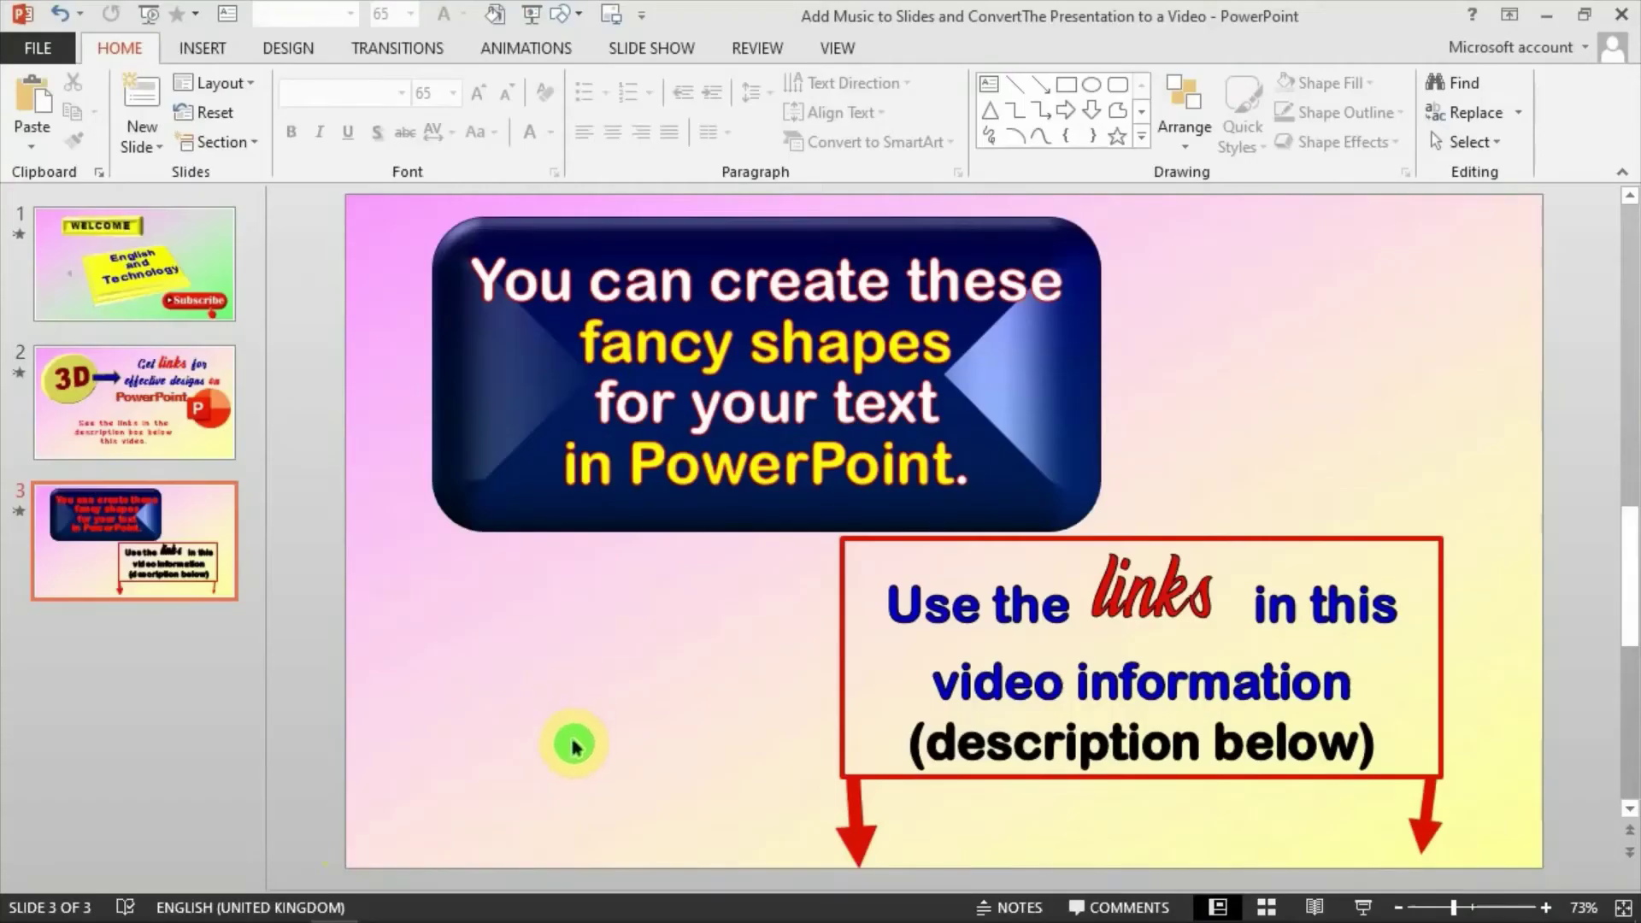